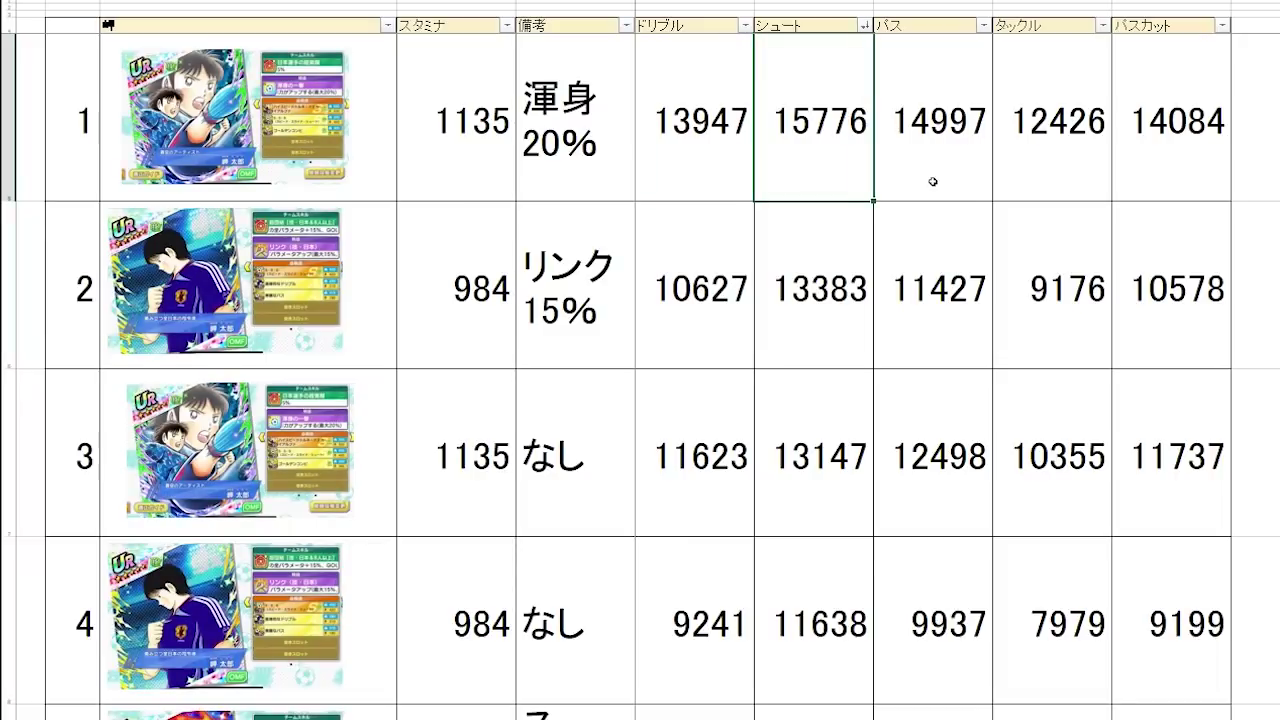
- Sort the player card table by パス in descending order and compare the パス values of the top two ranks
click(816, 290)
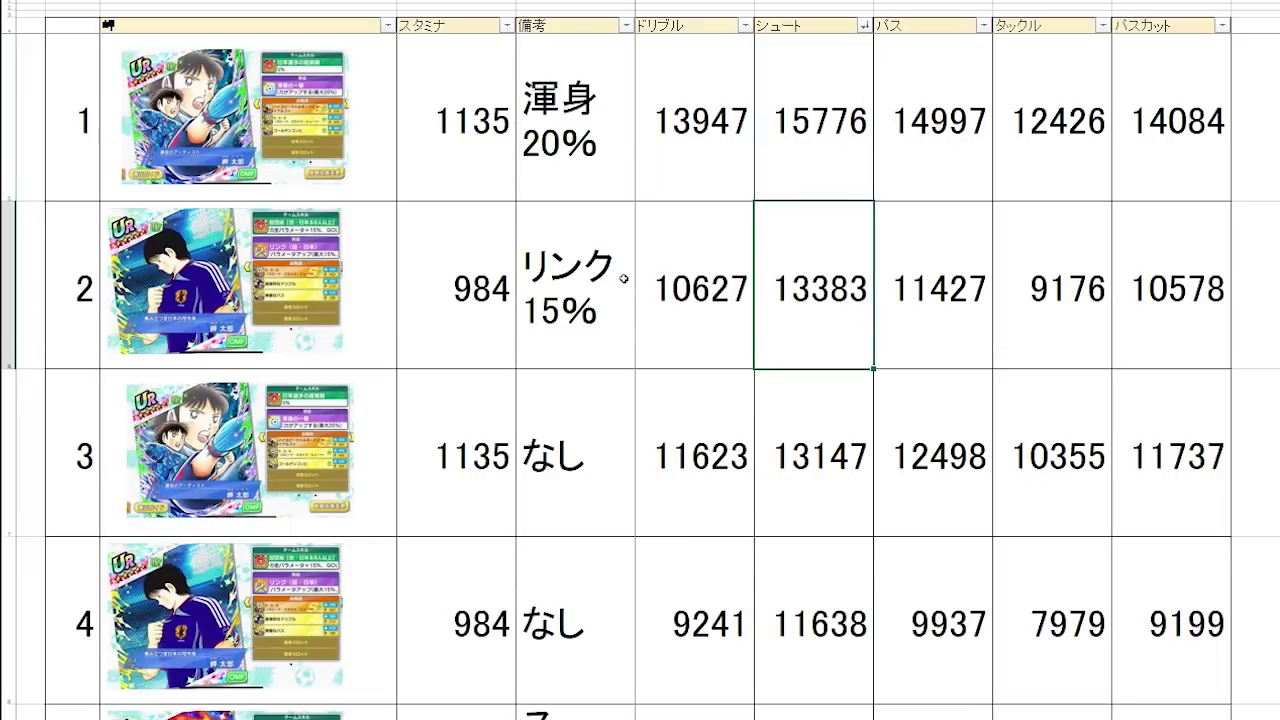
click(831, 150)
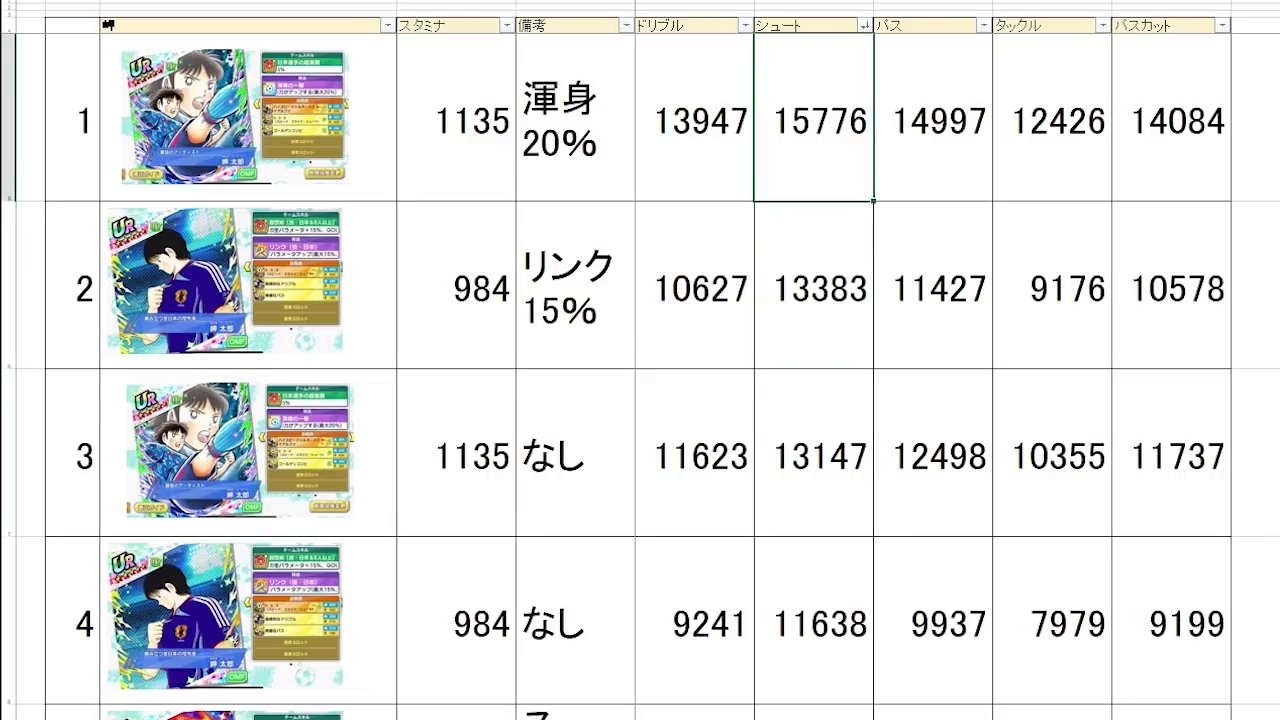
click(984, 25)
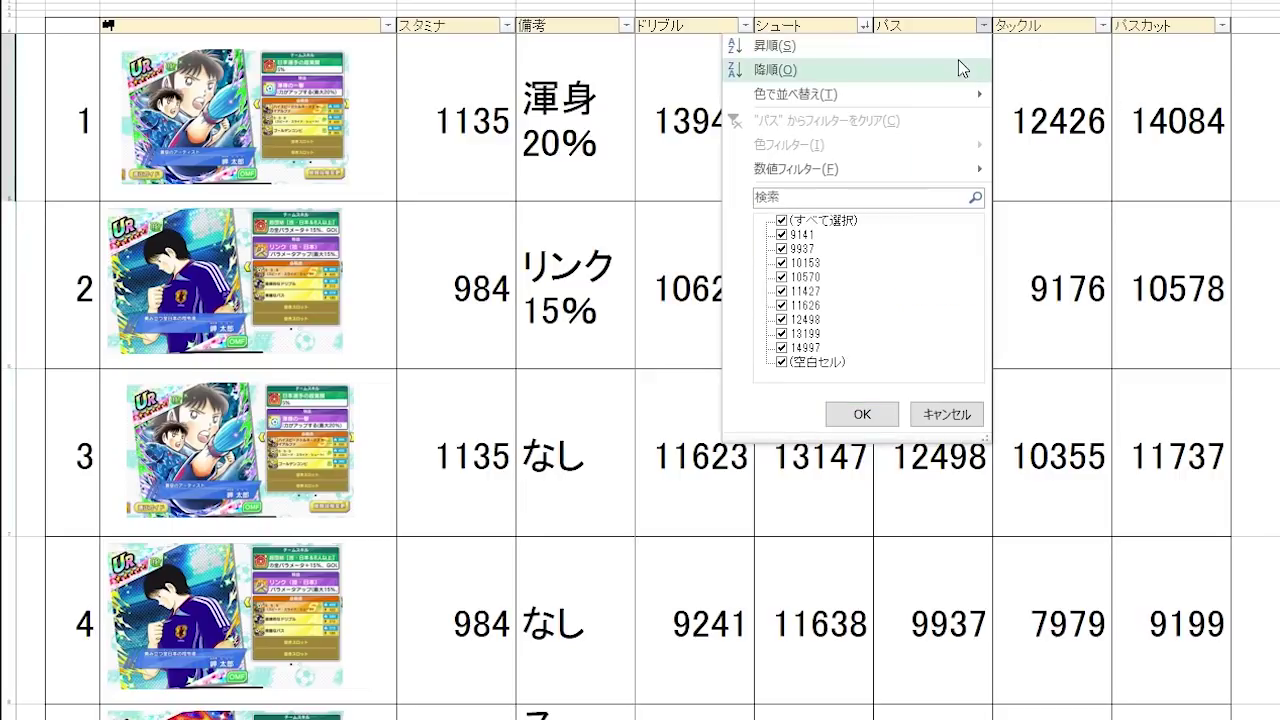
click(958, 69)
click(940, 196)
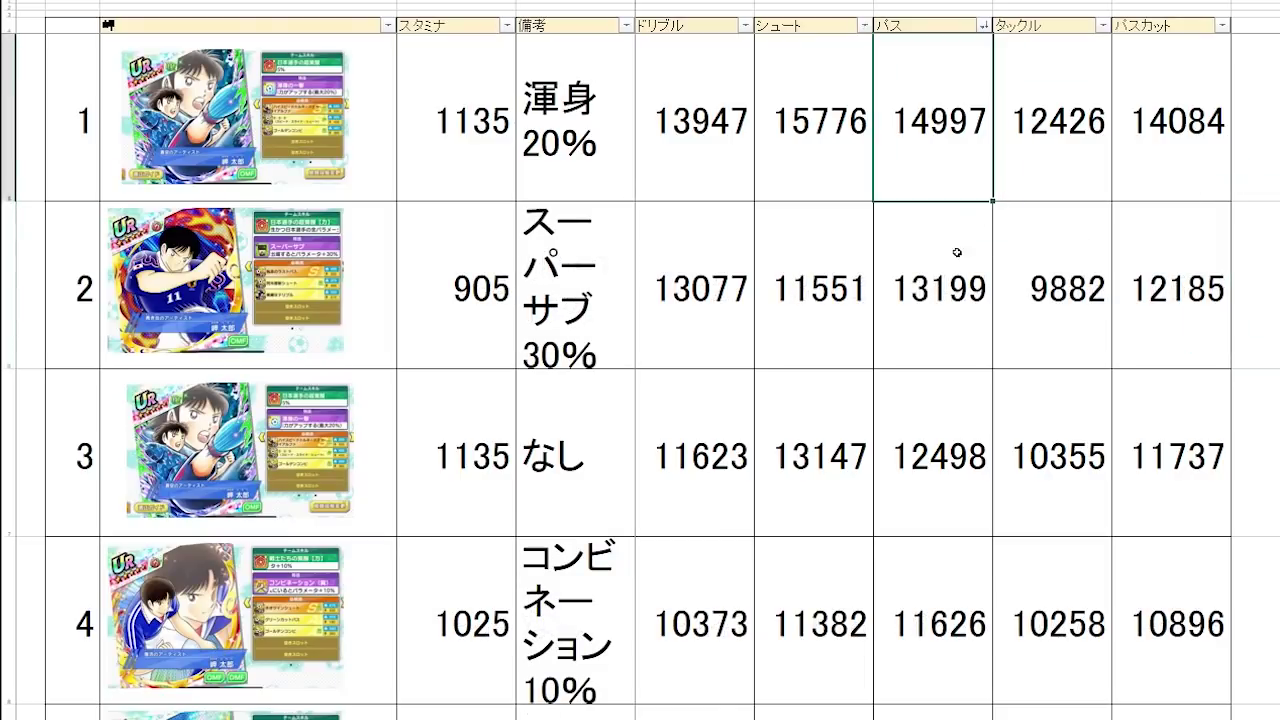
click(938, 318)
click(953, 154)
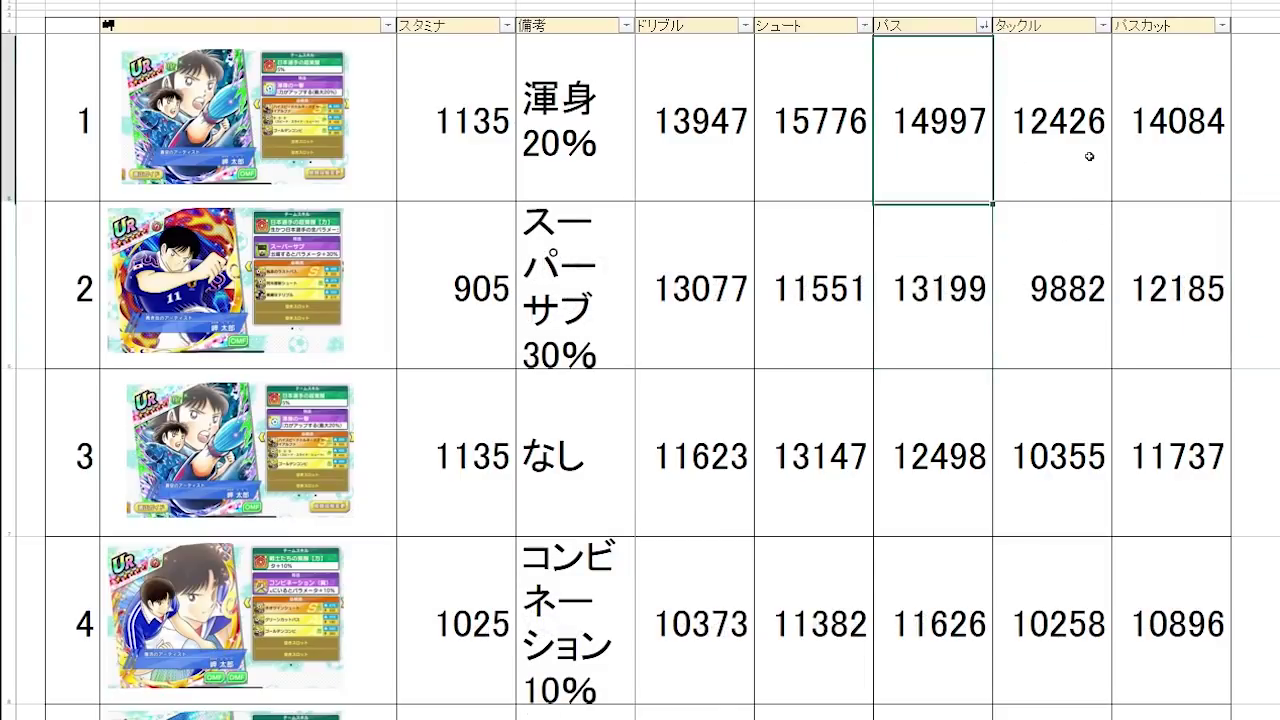
click(952, 291)
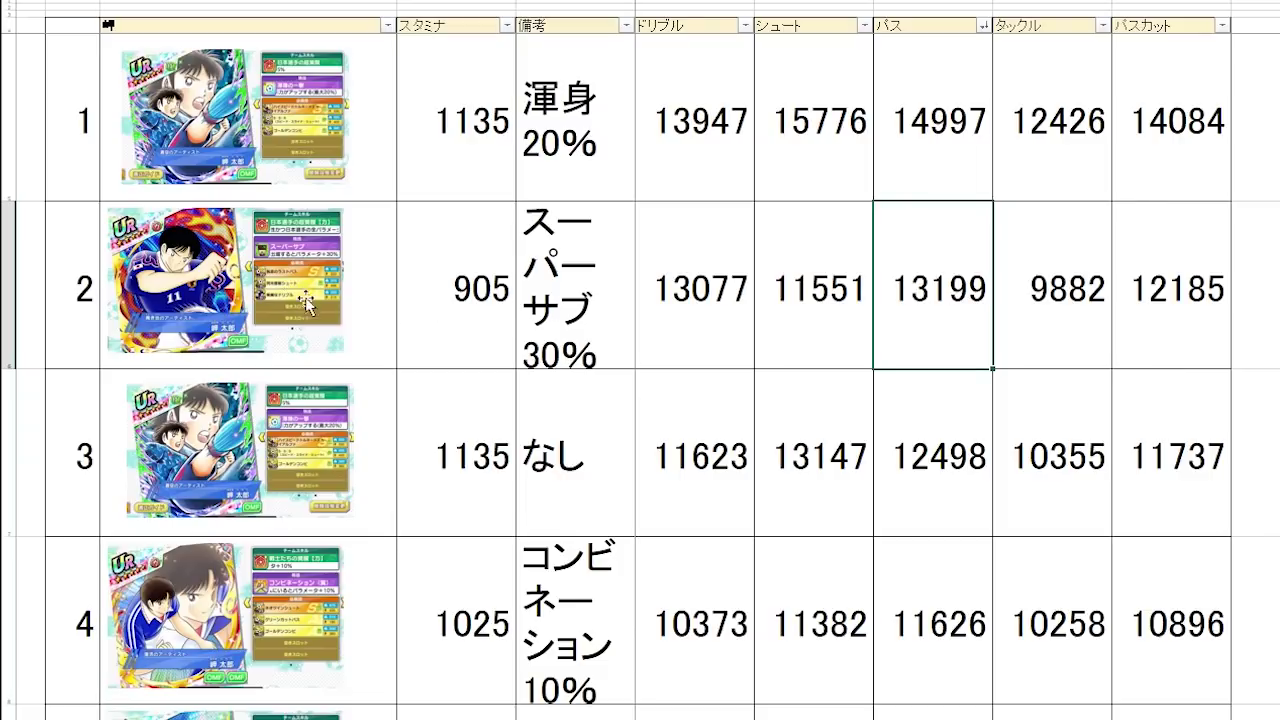
click(949, 167)
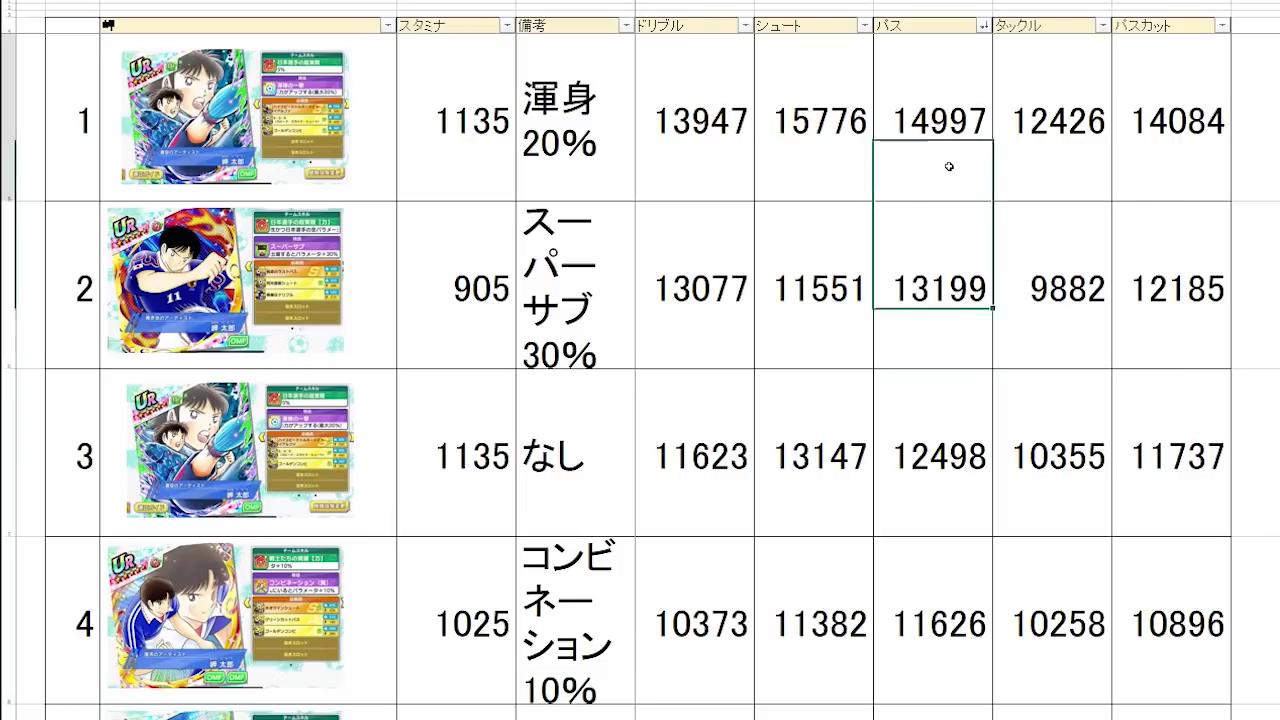
- Sort the player card table by タックル in descending order and compare the タックル values of the top two ranks
click(1100, 106)
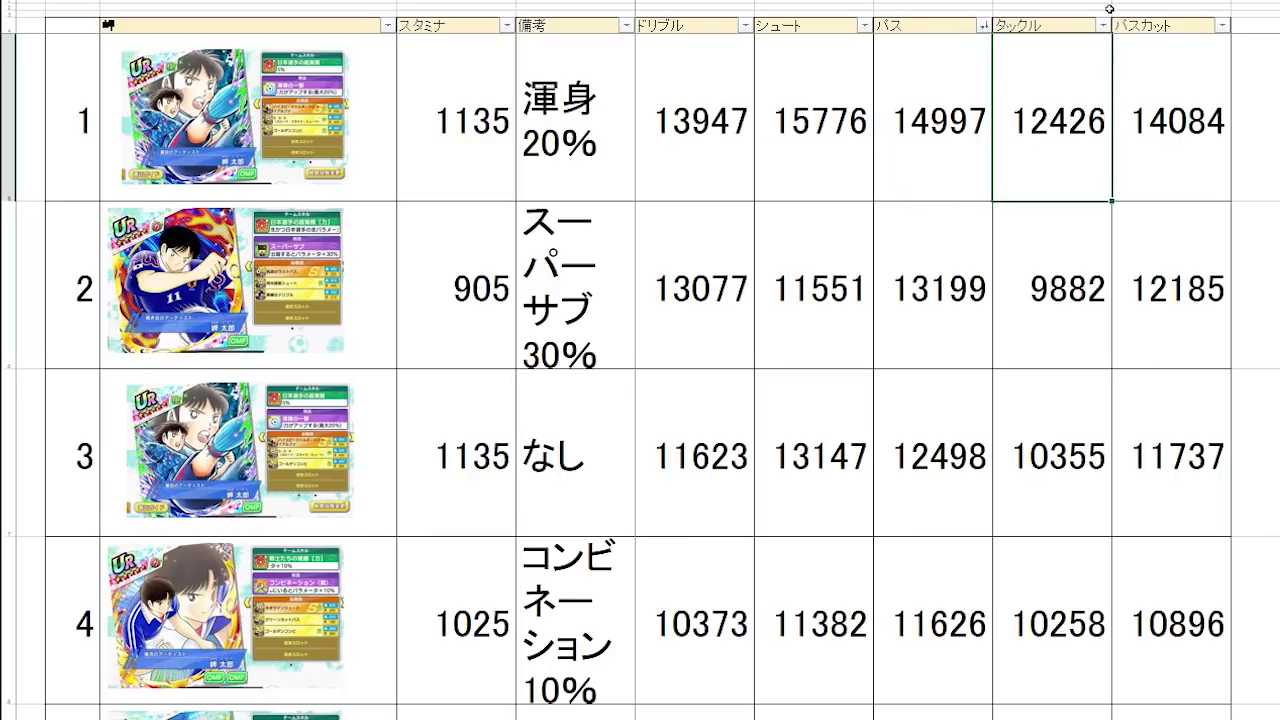
click(1103, 25)
click(1056, 70)
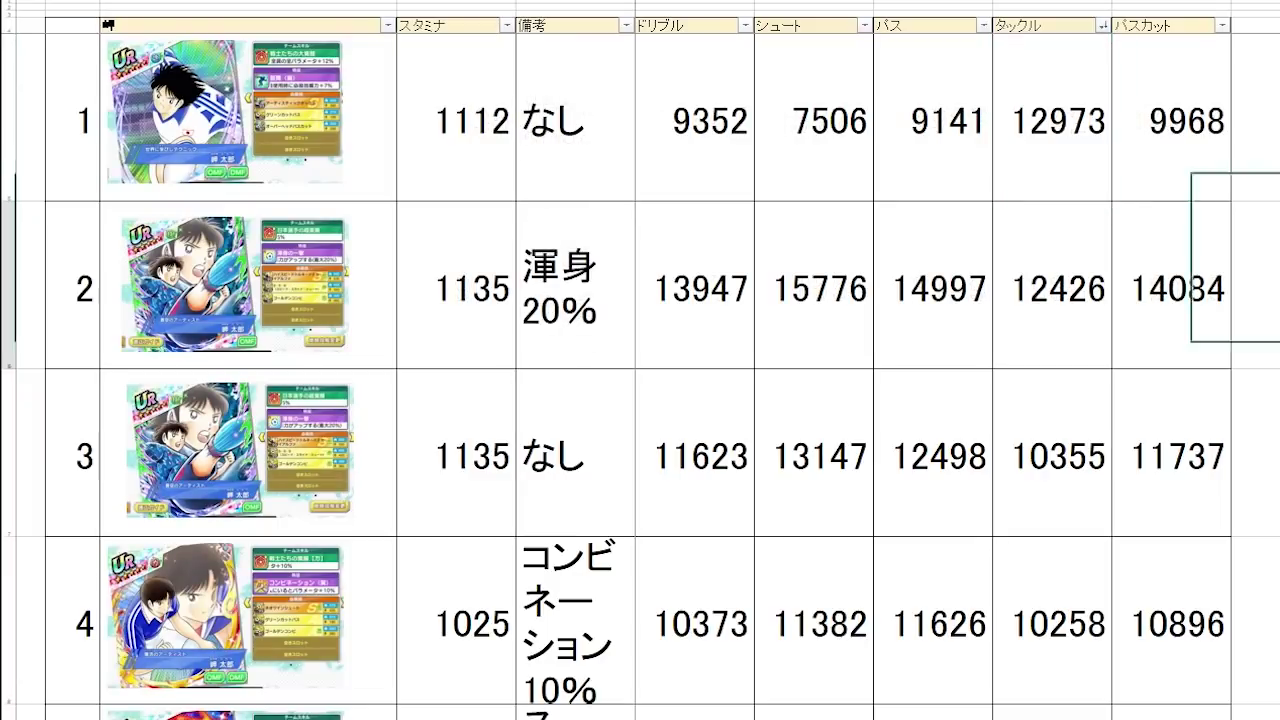
click(1070, 128)
click(1014, 250)
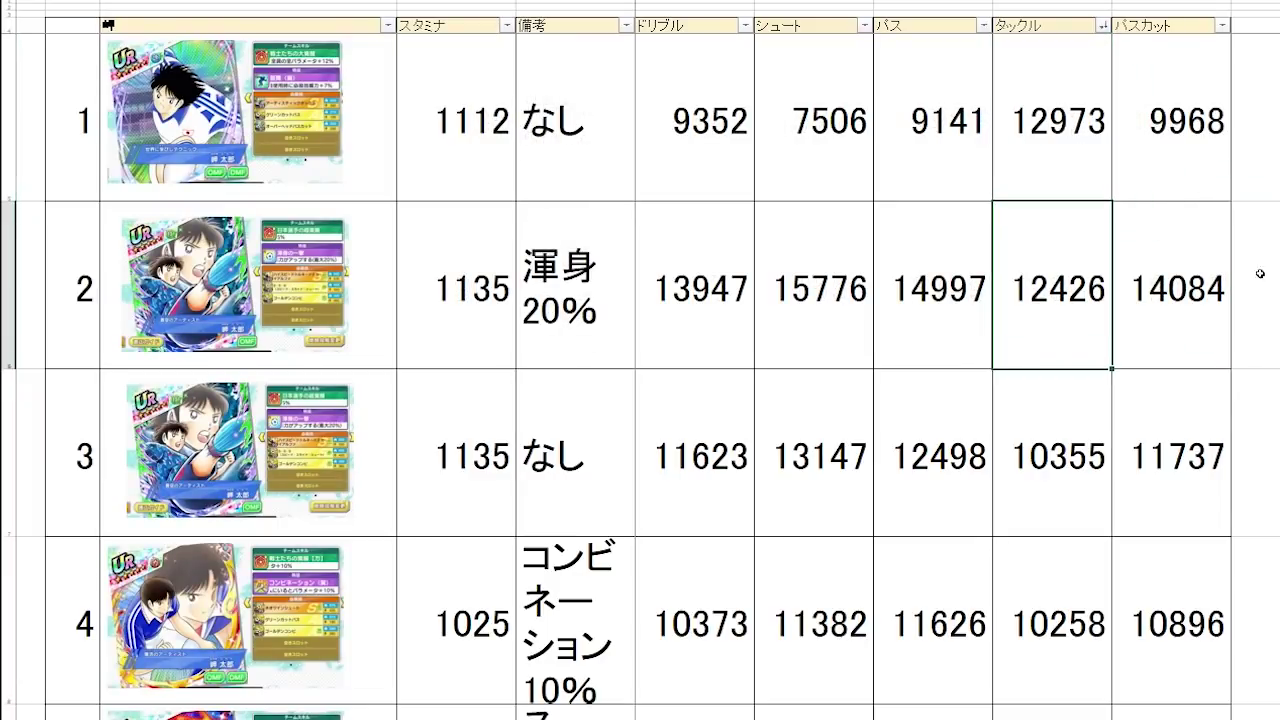
click(1085, 163)
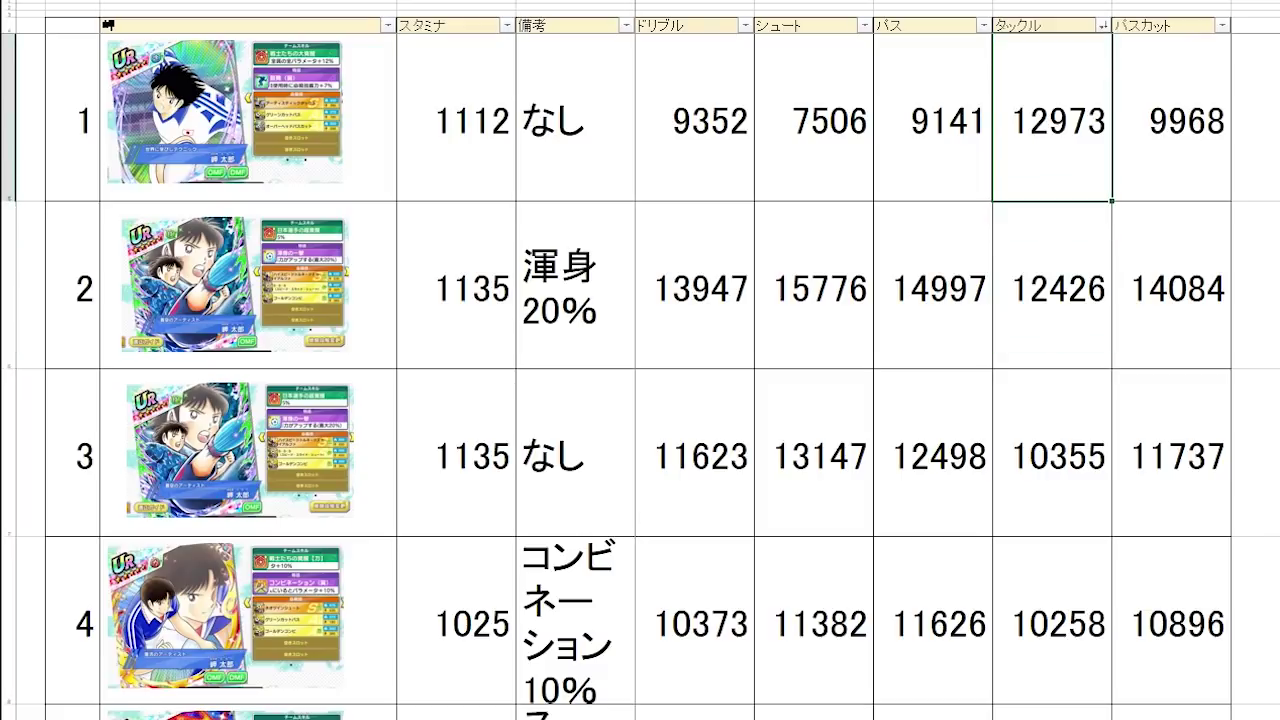
click(1075, 320)
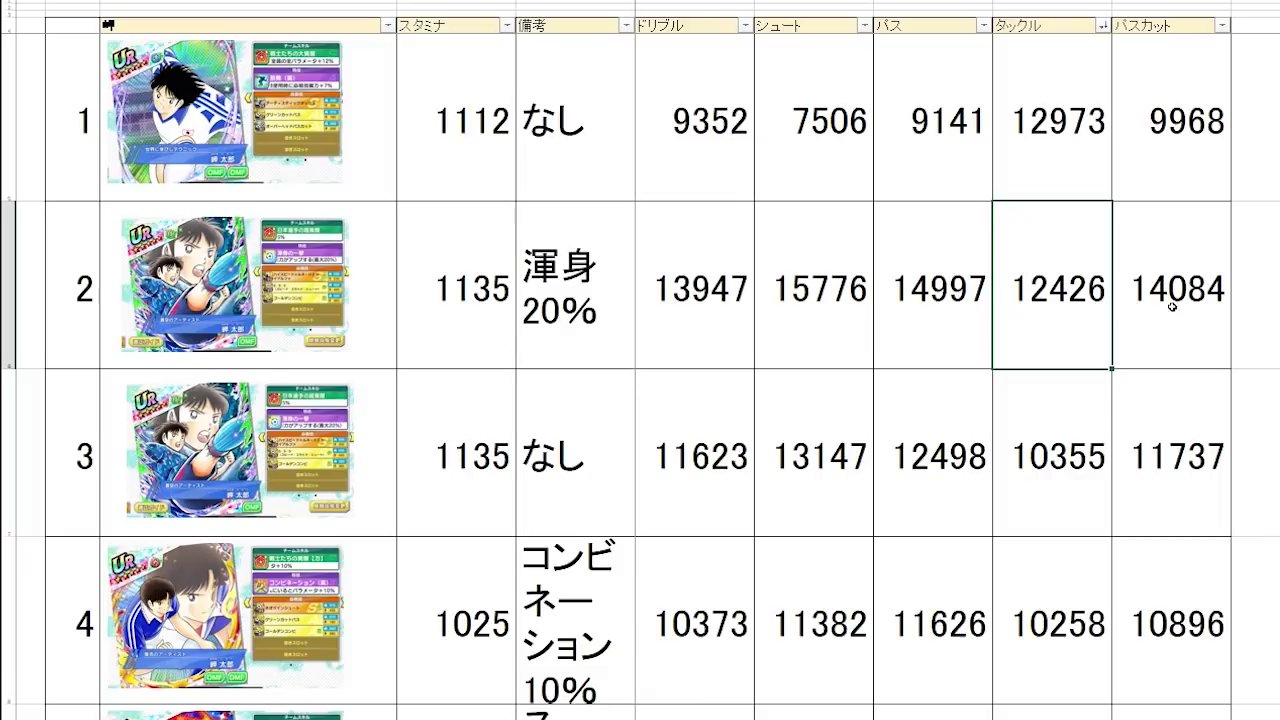
- Sort the player card table by パスカット in descending order and compare the top two ranks
click(1220, 210)
click(1175, 133)
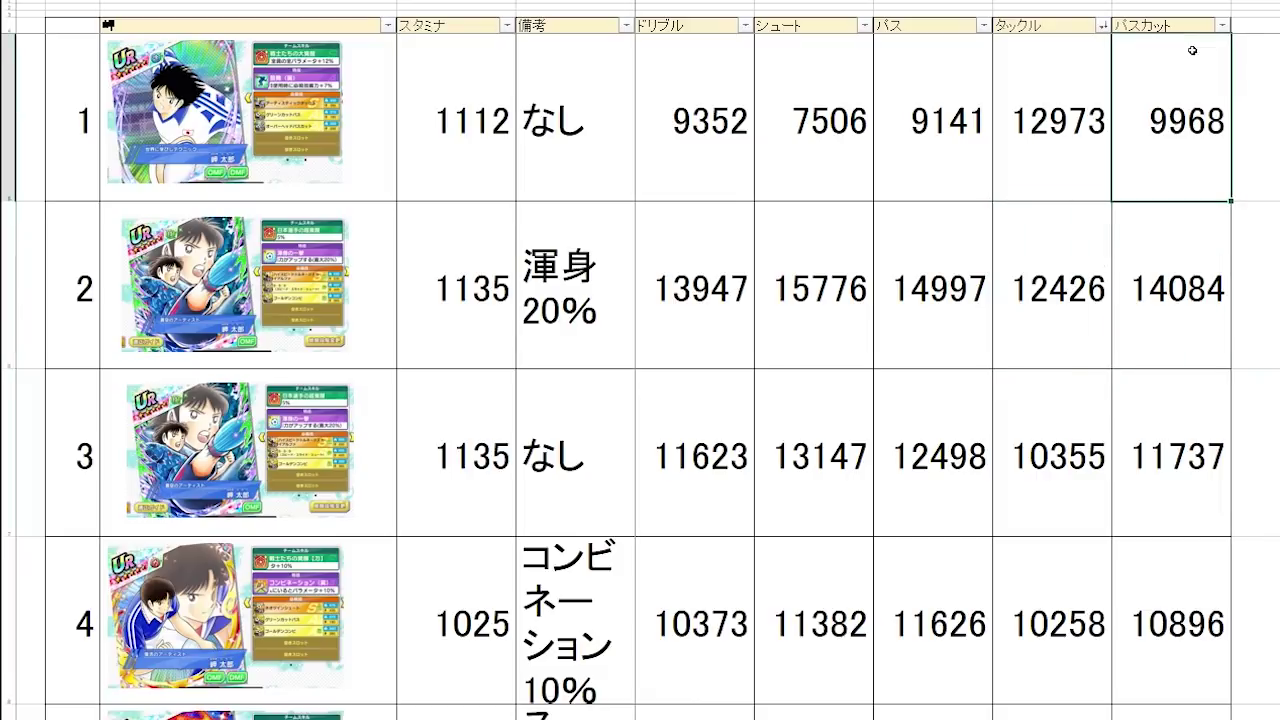
click(1222, 27)
click(1211, 77)
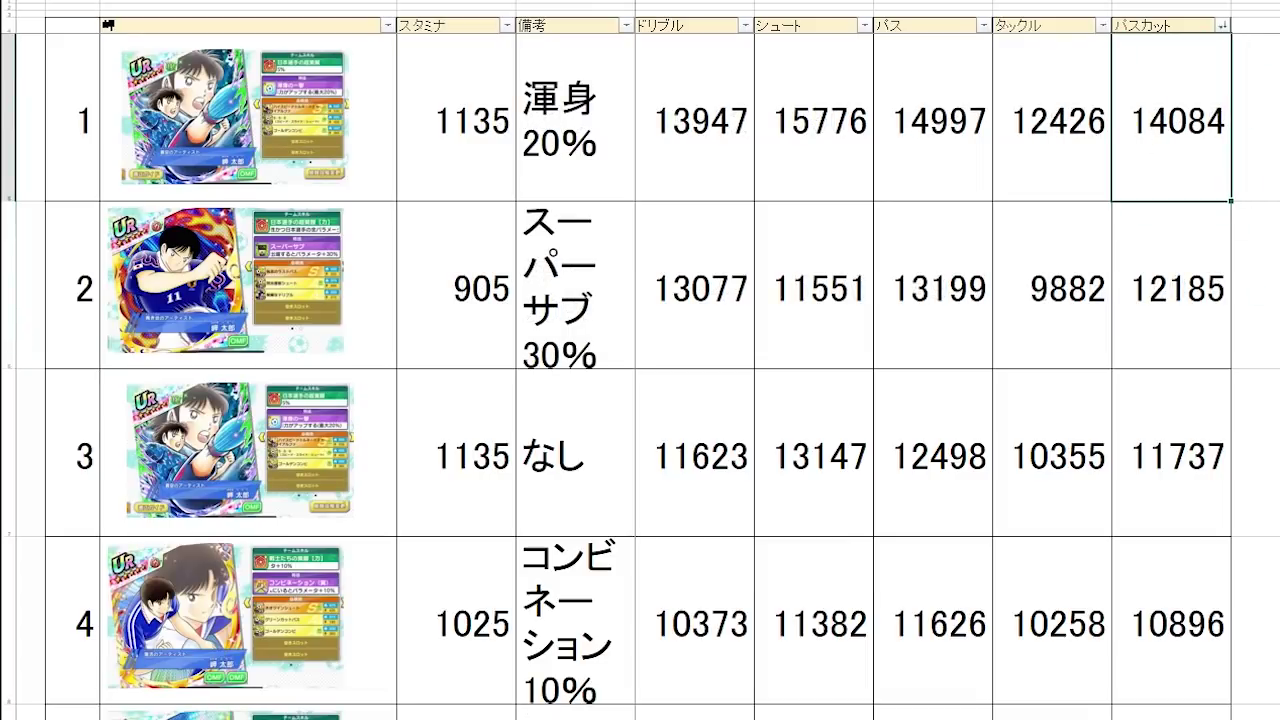
click(1181, 330)
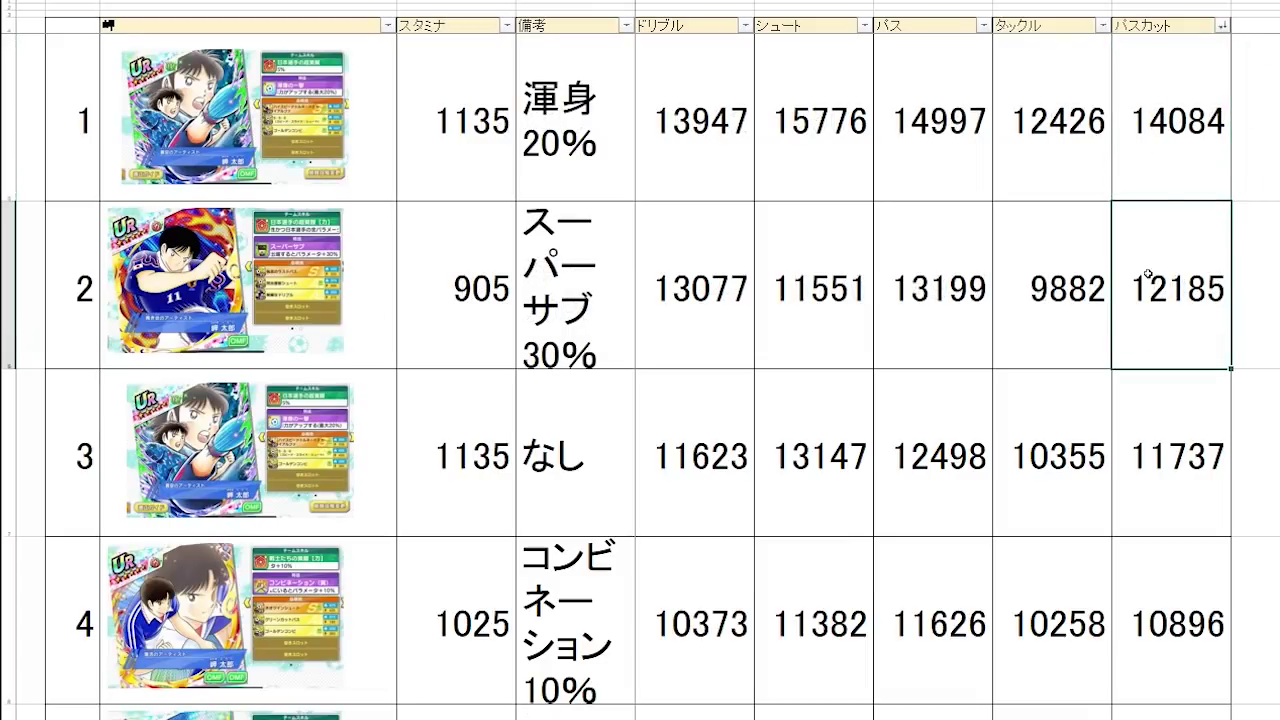
click(1181, 198)
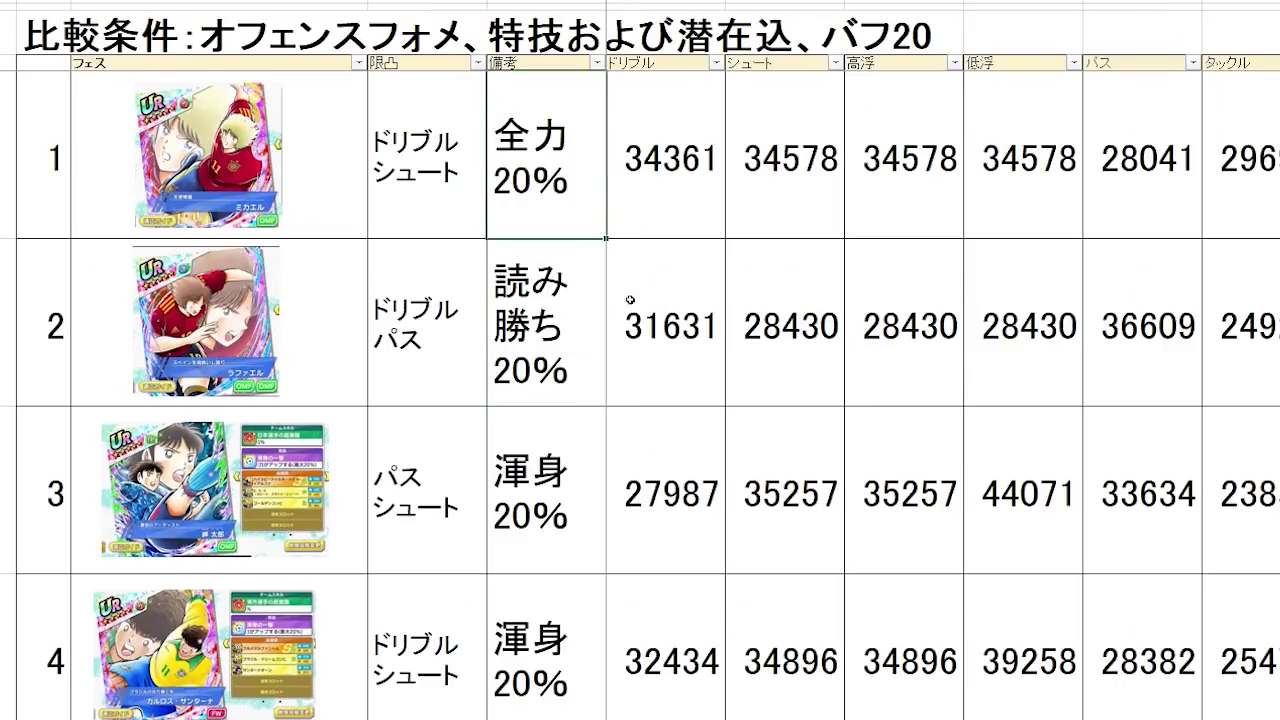
- Examine the 備考 and 限凸 entries of the フェス comparison table, and compare the 基礎総合値 of the top three ranks
click(553, 318)
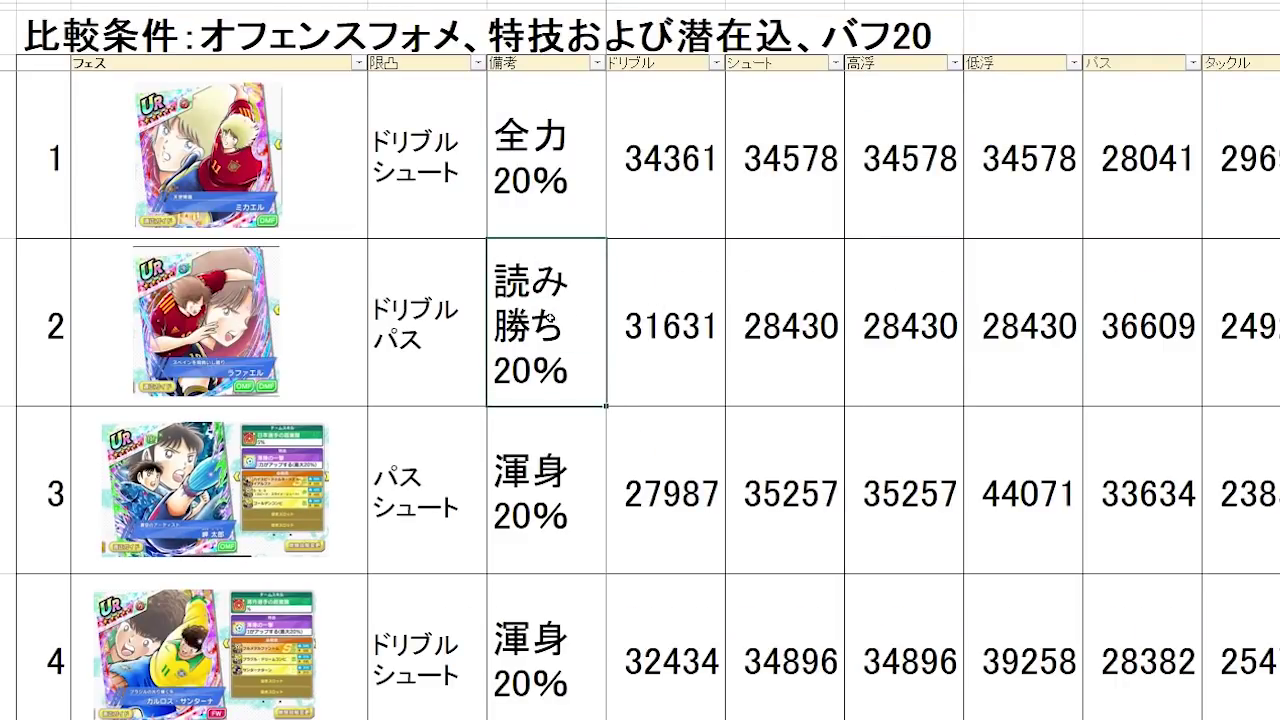
click(412, 364)
click(437, 201)
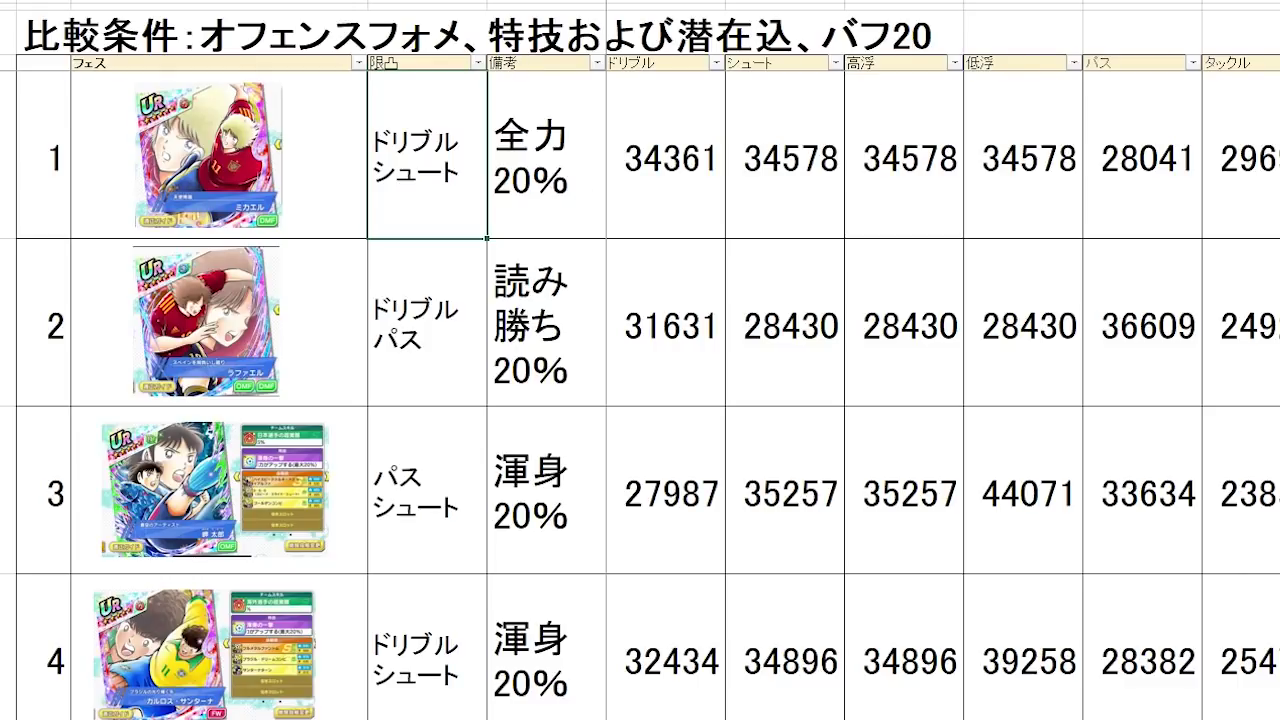
scroll(792, 178, right, 7)
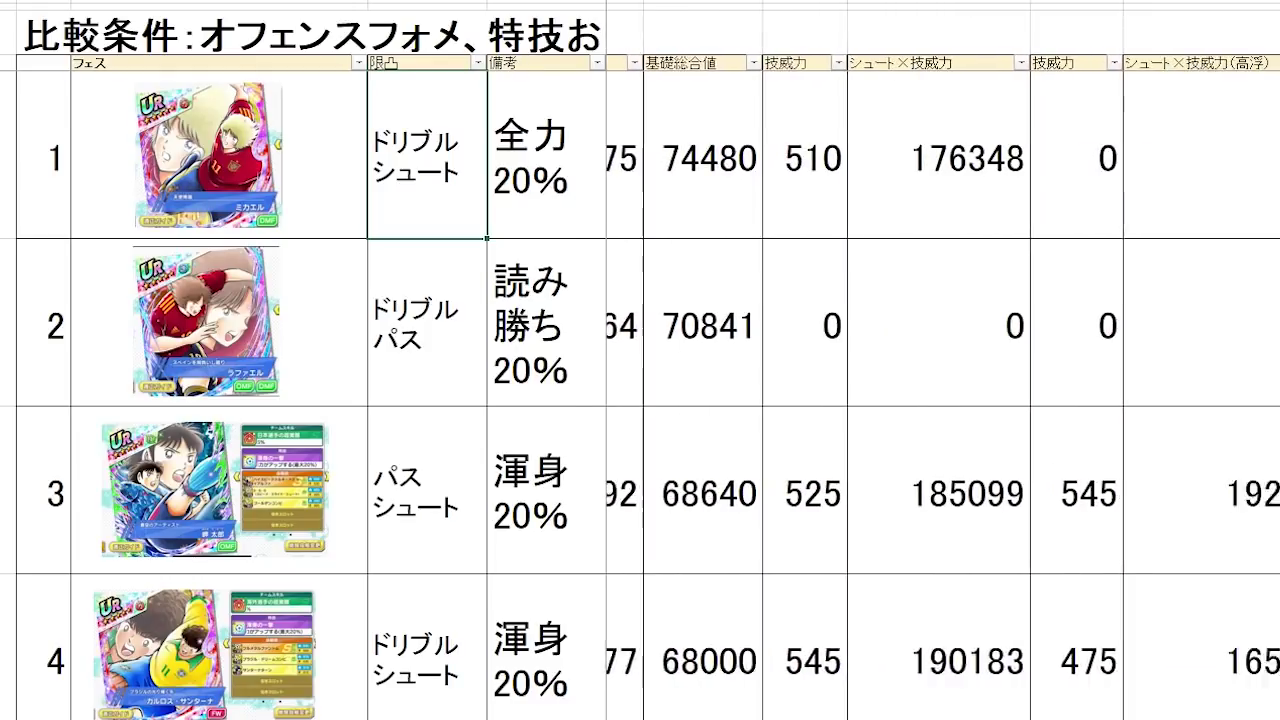
click(690, 195)
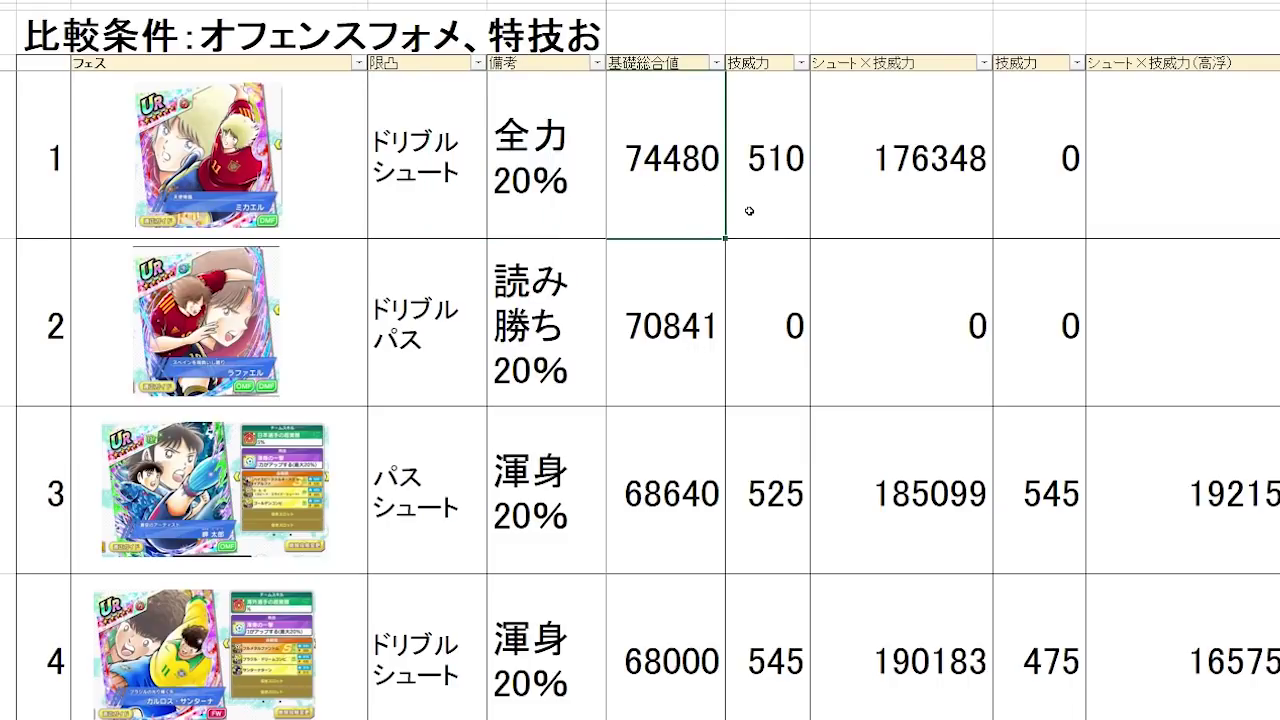
click(688, 511)
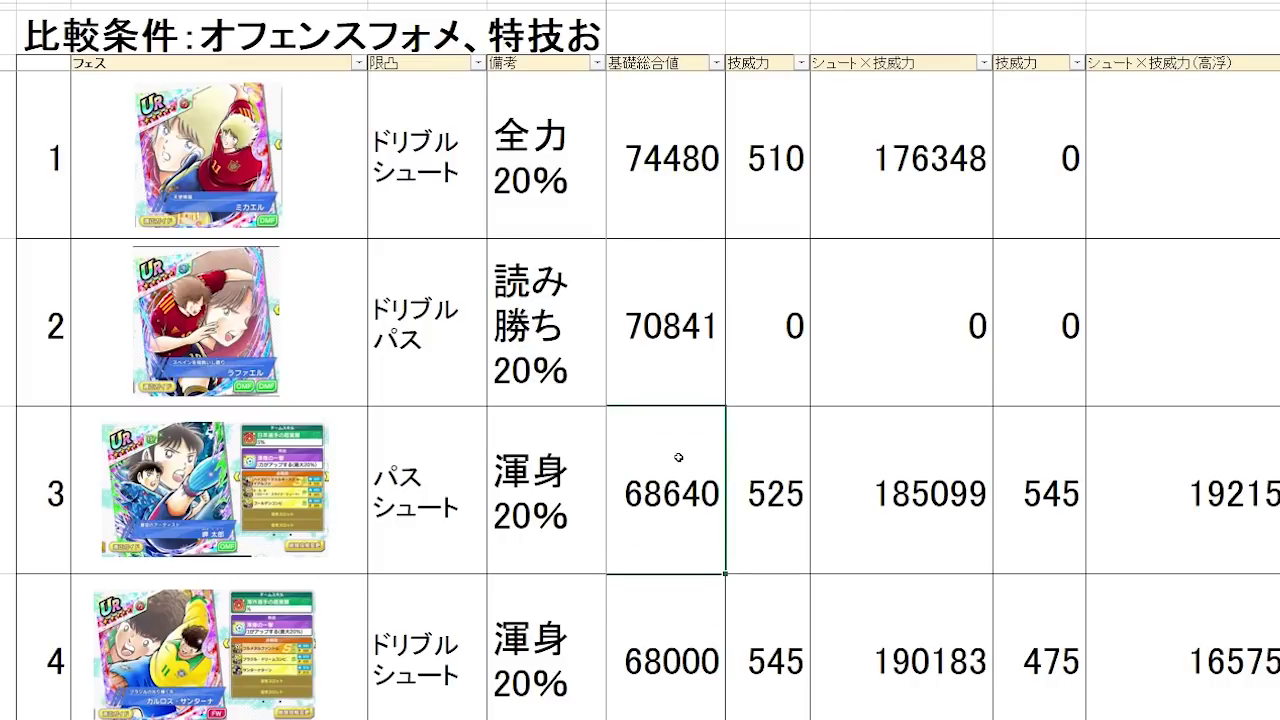
click(706, 280)
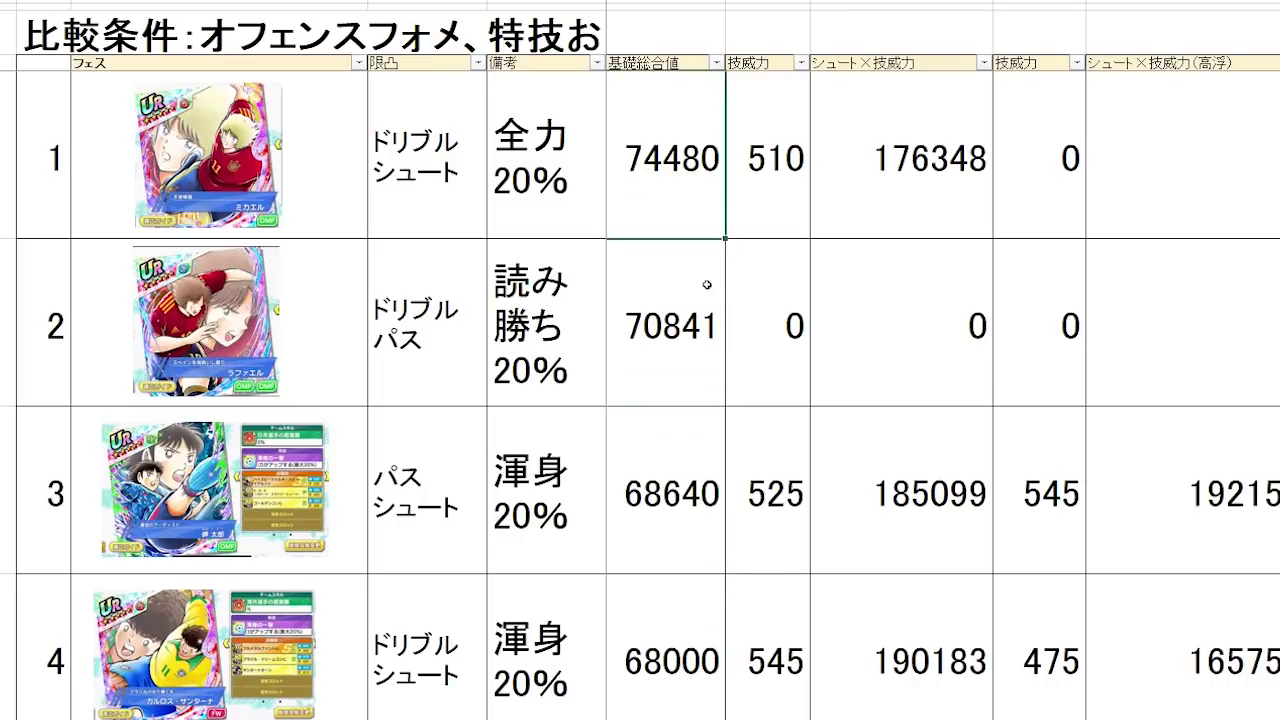
click(672, 166)
click(706, 279)
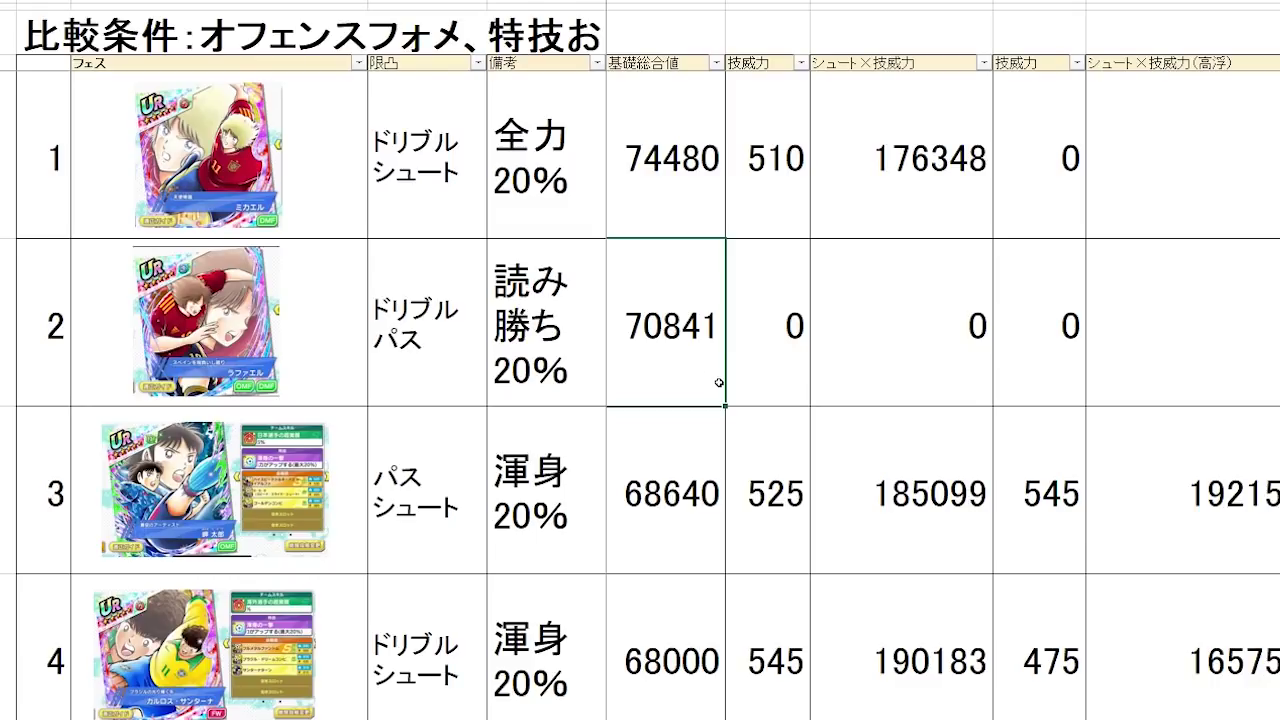
click(690, 522)
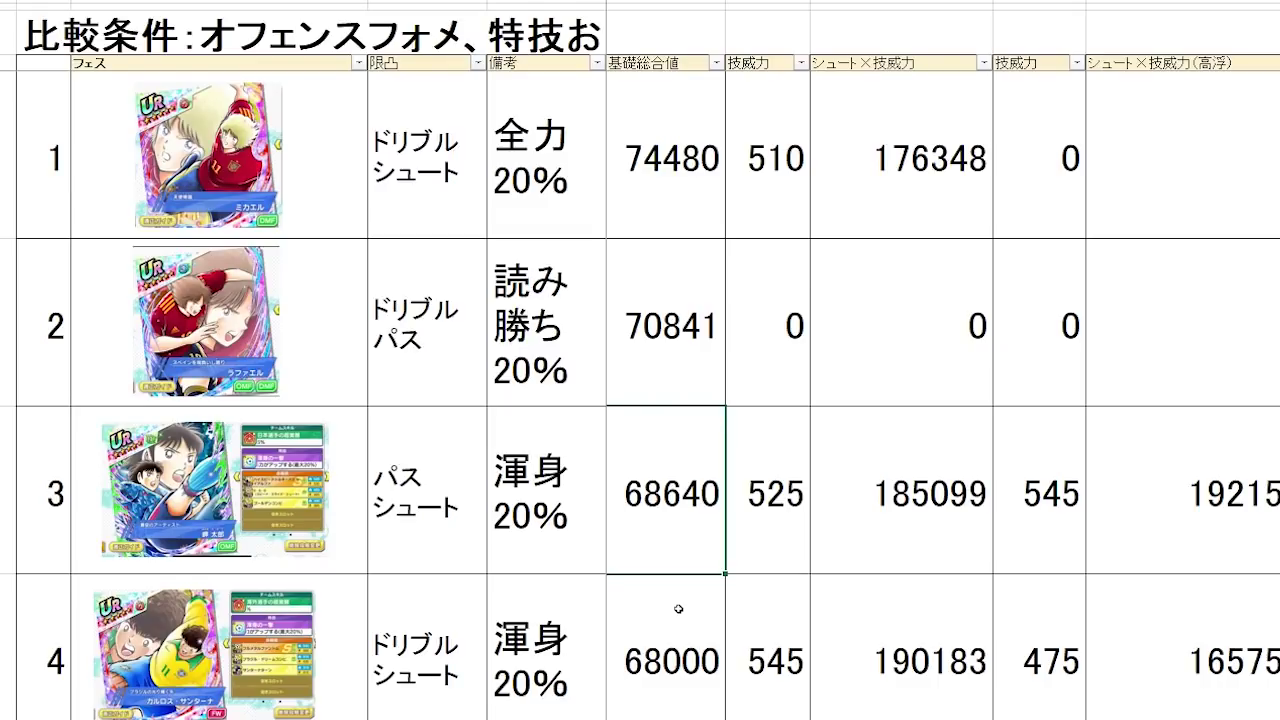
click(697, 176)
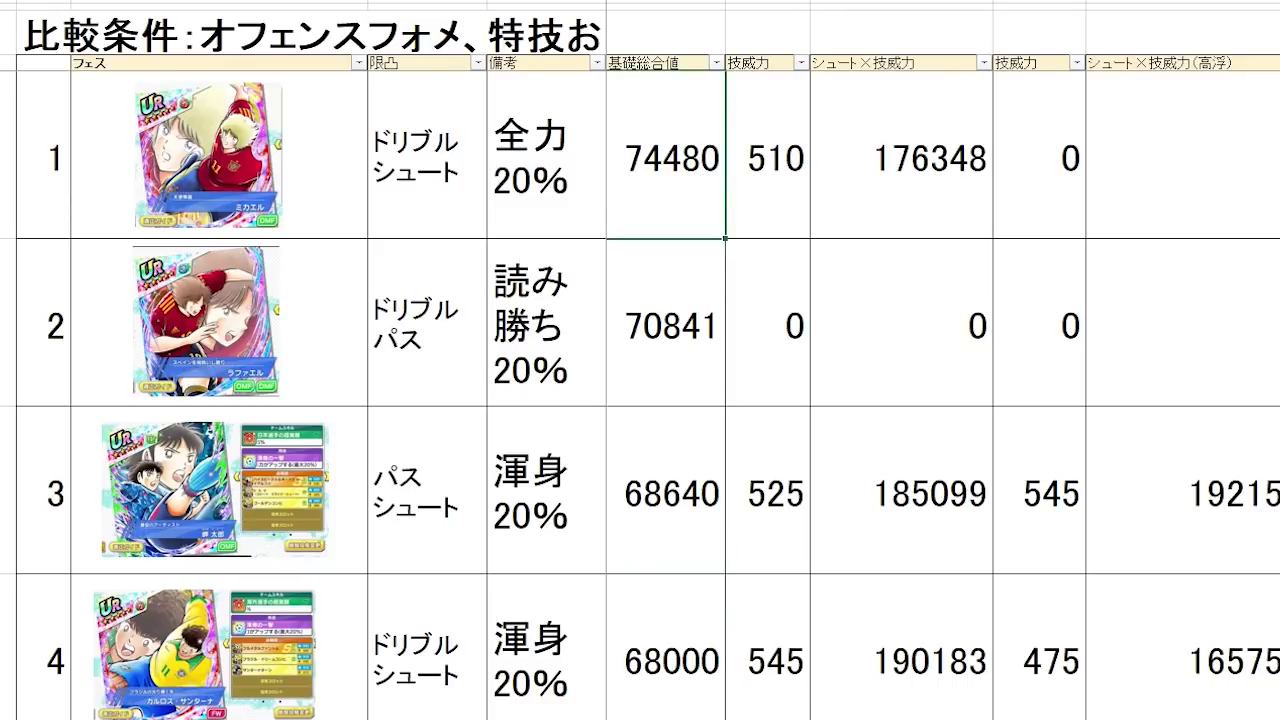
- Compare the ドリブル values of the top three ranks in the フェス table
scroll(940, 400, left, 5)
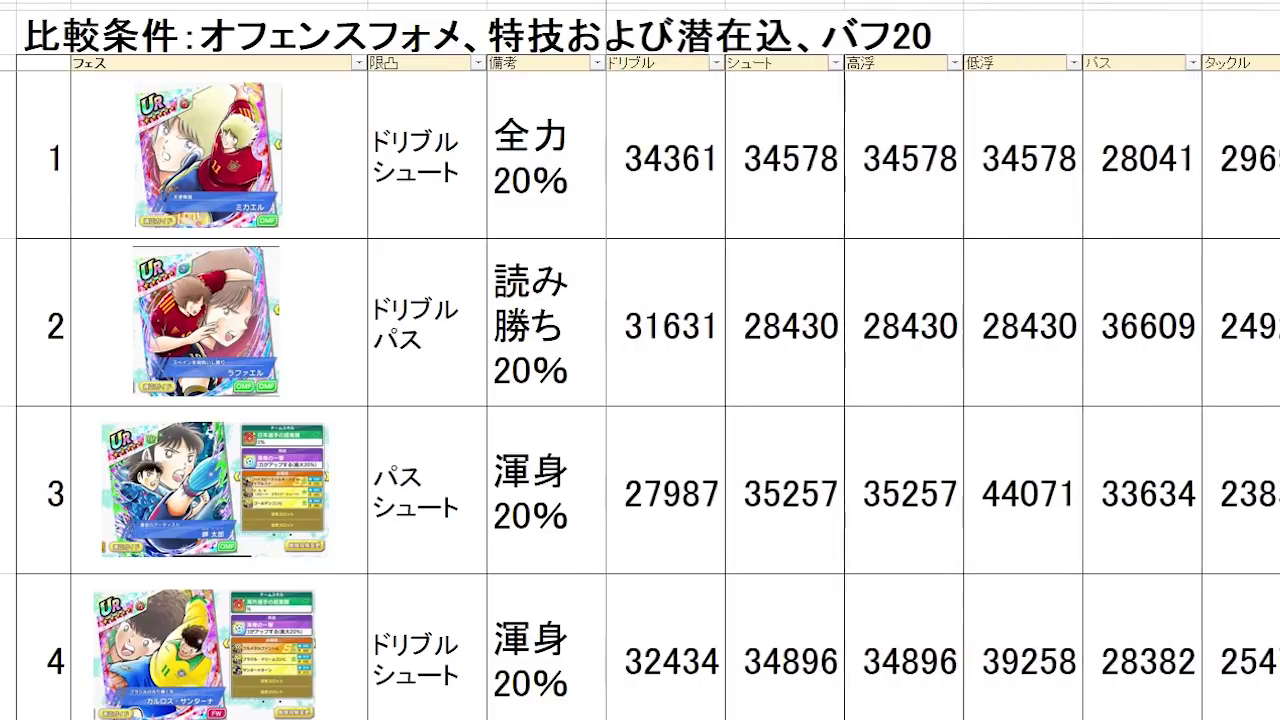
click(760, 557)
click(655, 509)
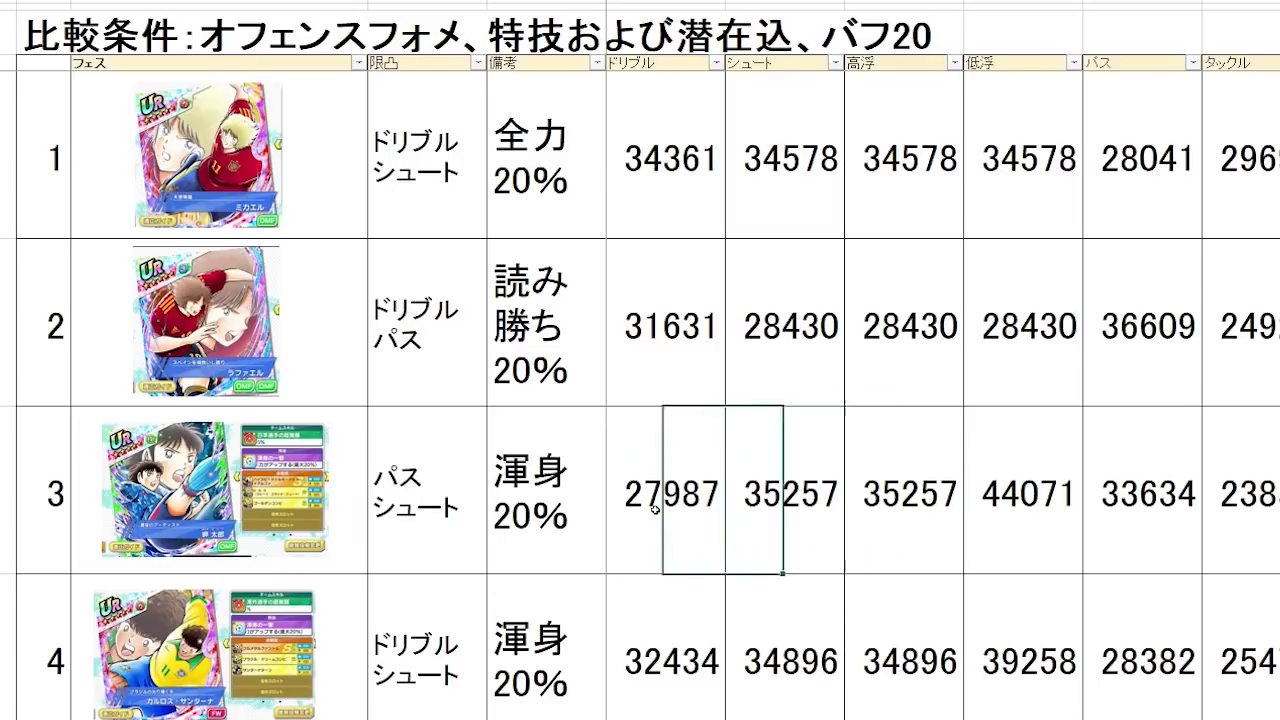
click(653, 370)
click(662, 194)
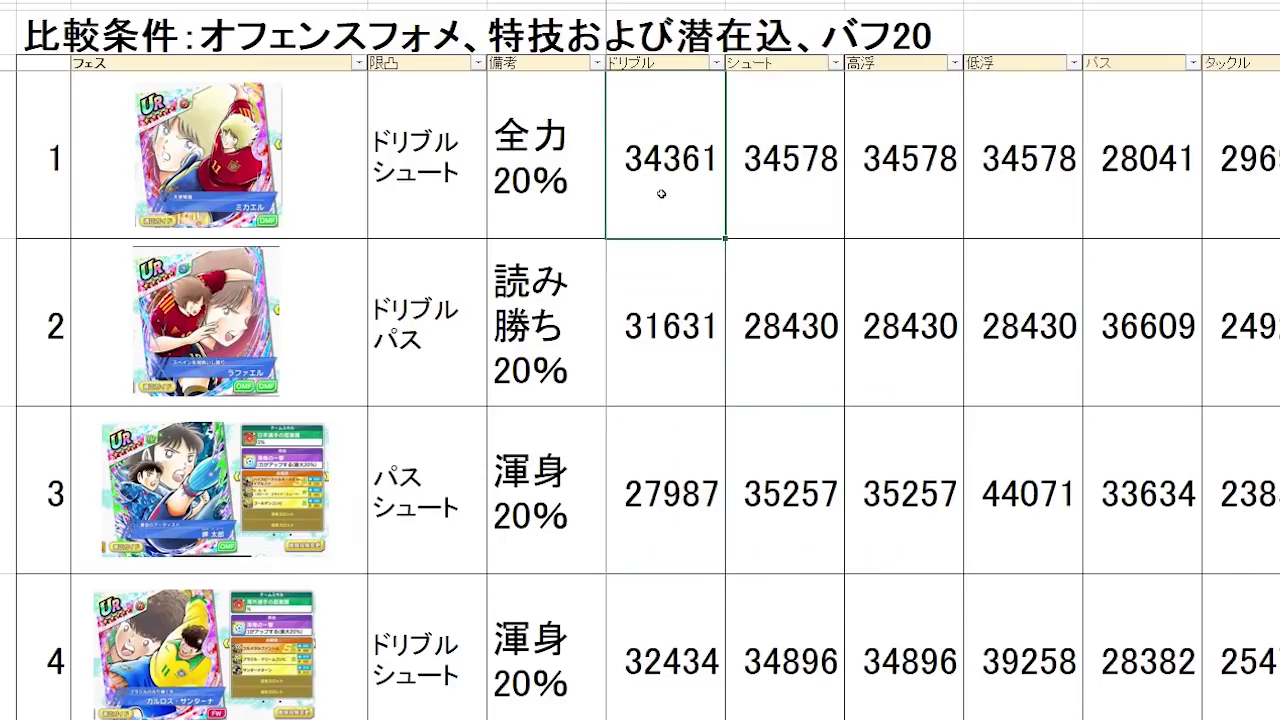
- Sort the フェス table by シュート in descending order and compare the シュート values across the ranked cards
click(818, 150)
click(835, 63)
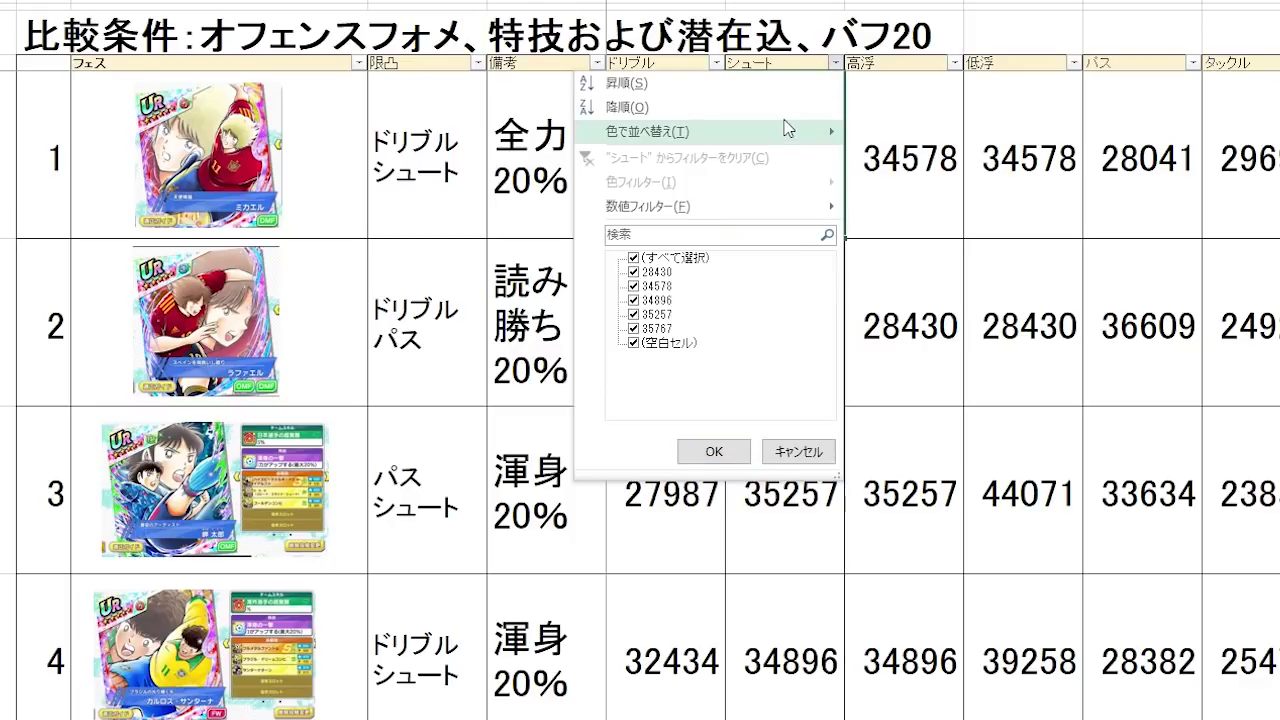
click(785, 107)
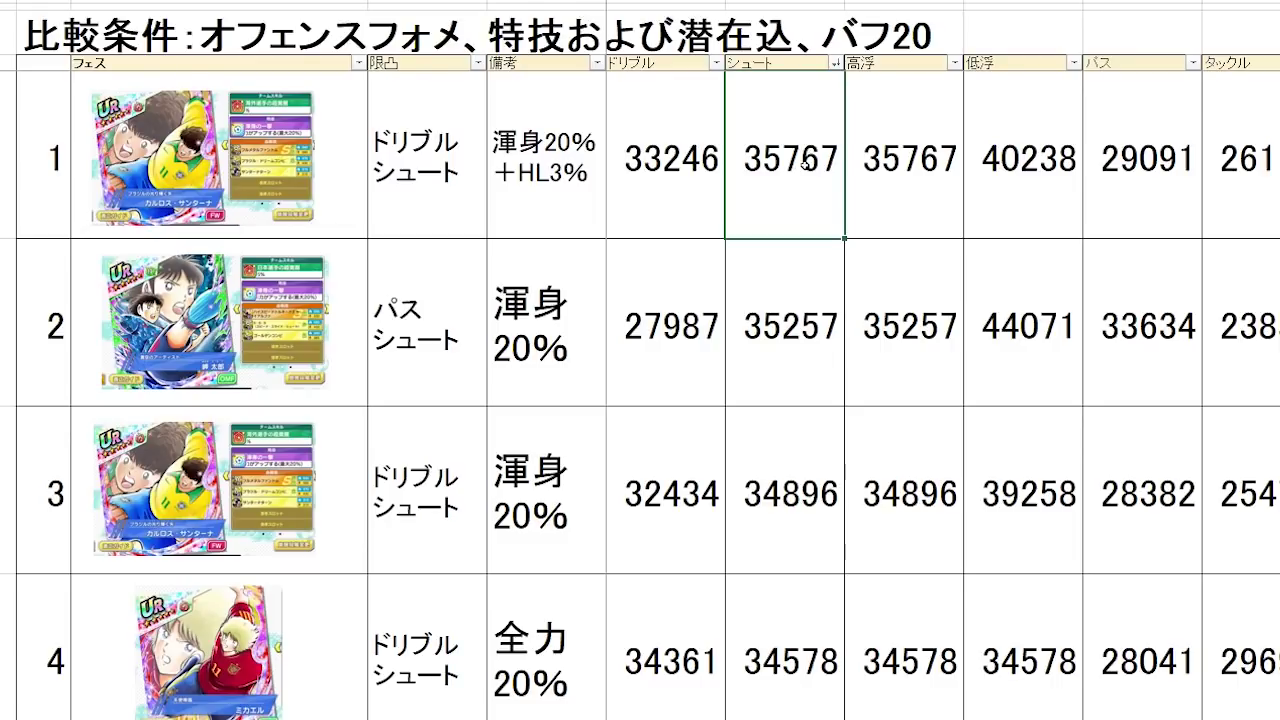
click(800, 325)
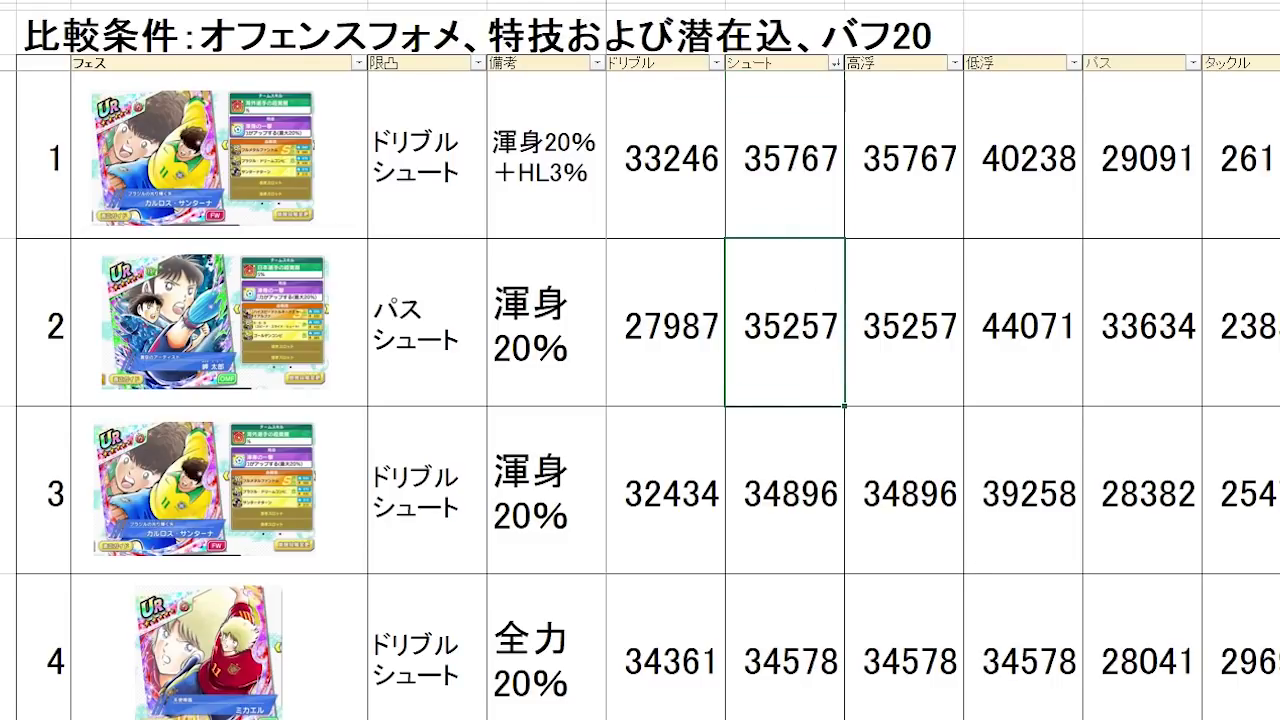
scroll(1060, 500, down, 2)
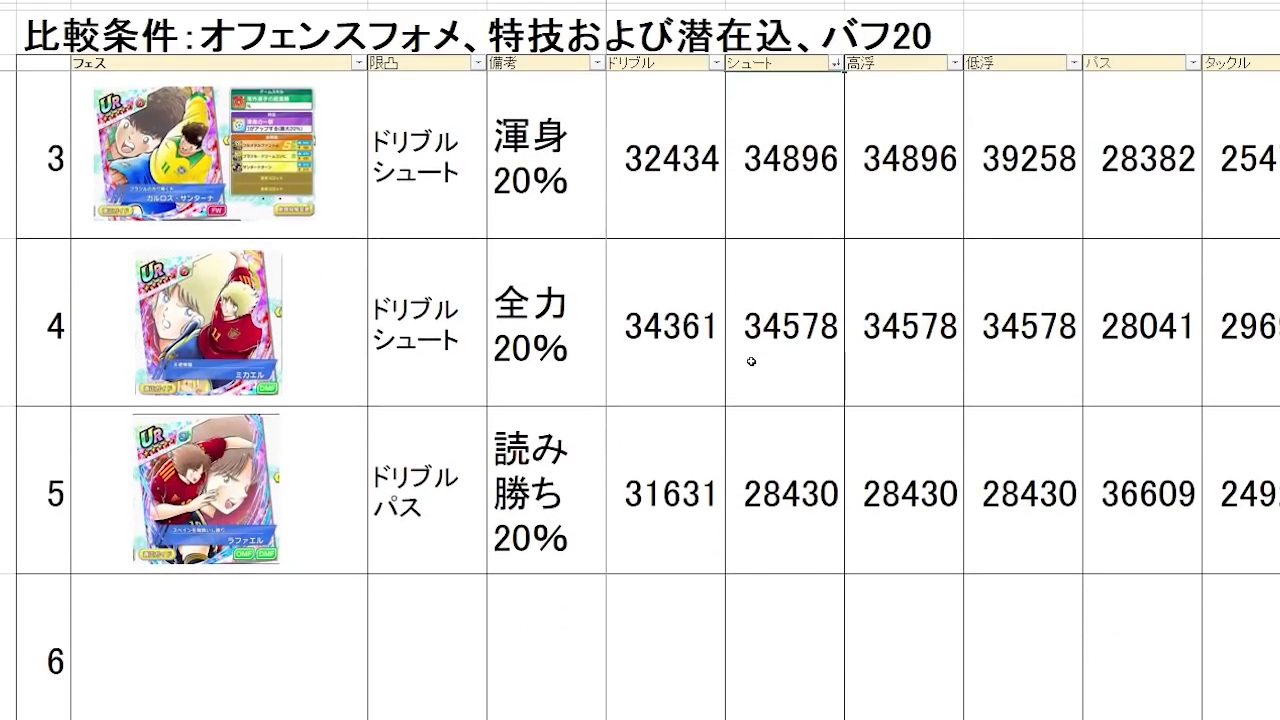
click(755, 365)
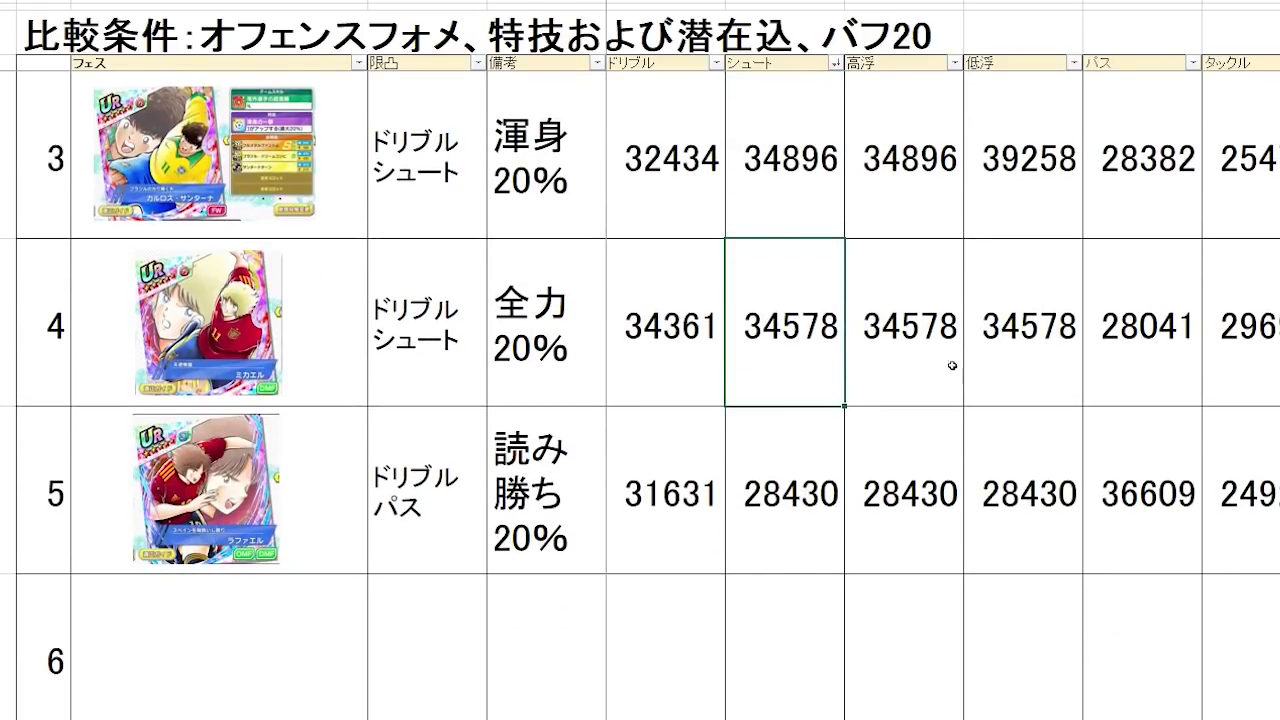
scroll(815, 316, up, 2)
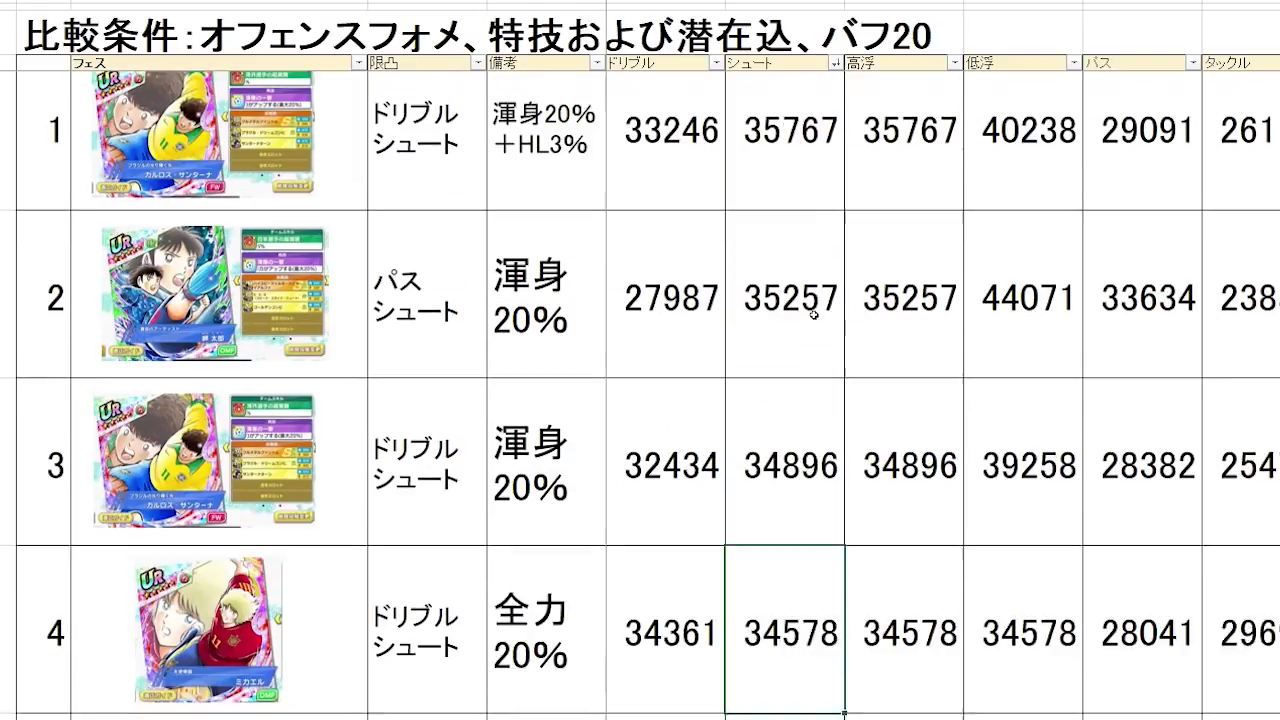
click(705, 112)
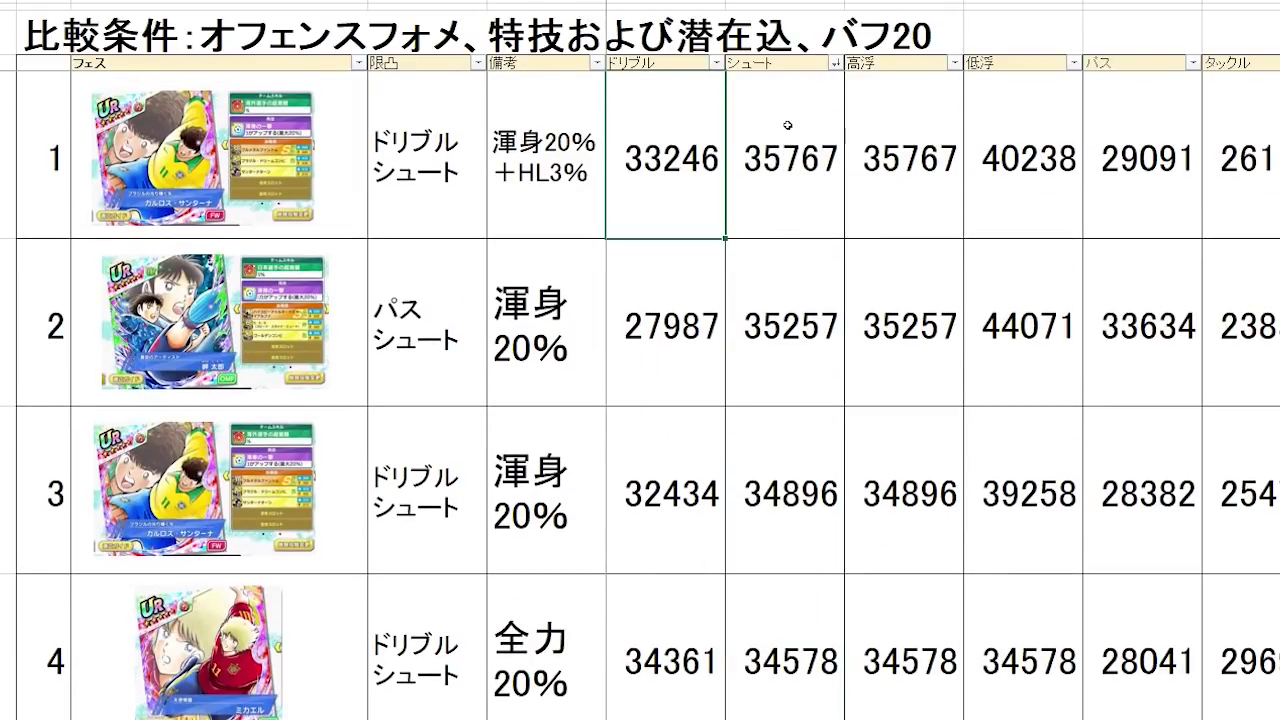
- Compare the 限凸 entries of the top-ranked cards in the フェス table
click(449, 187)
key(Down)
key(Down)
key(Down)
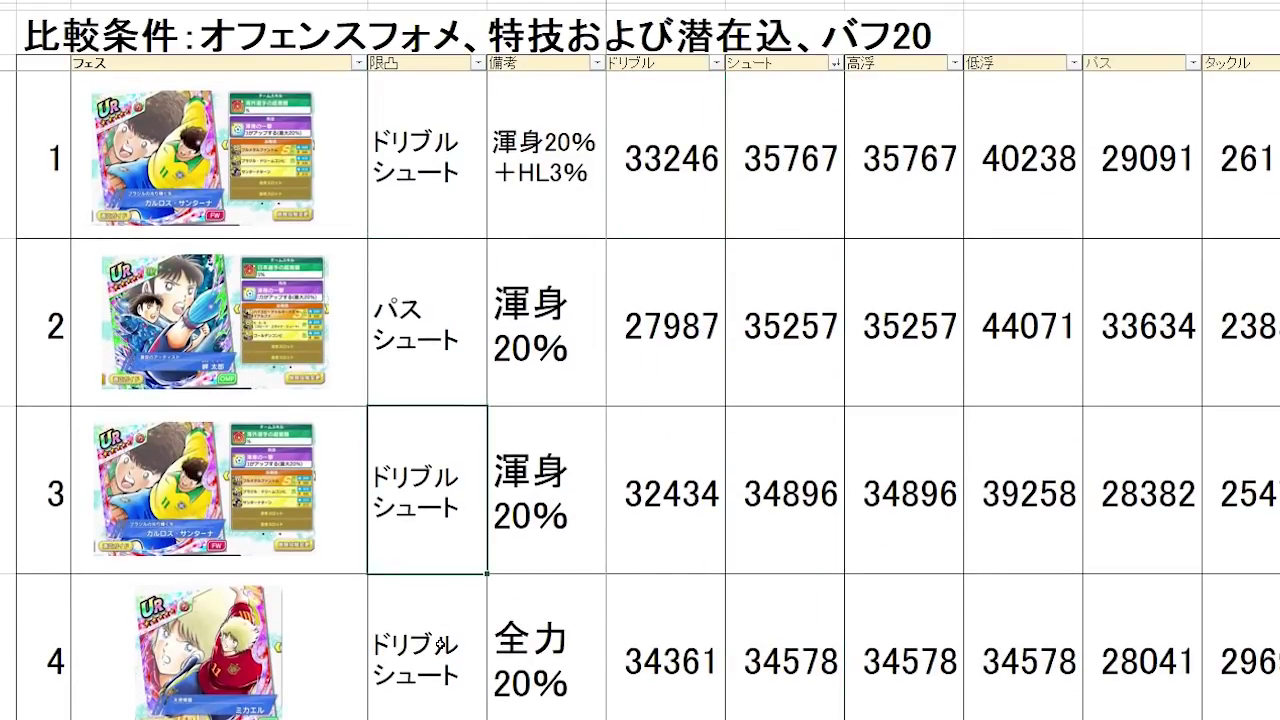
key(Up)
key(Up)
key(Up)
- Sort the フェス table by ドリブル in descending order
click(688, 131)
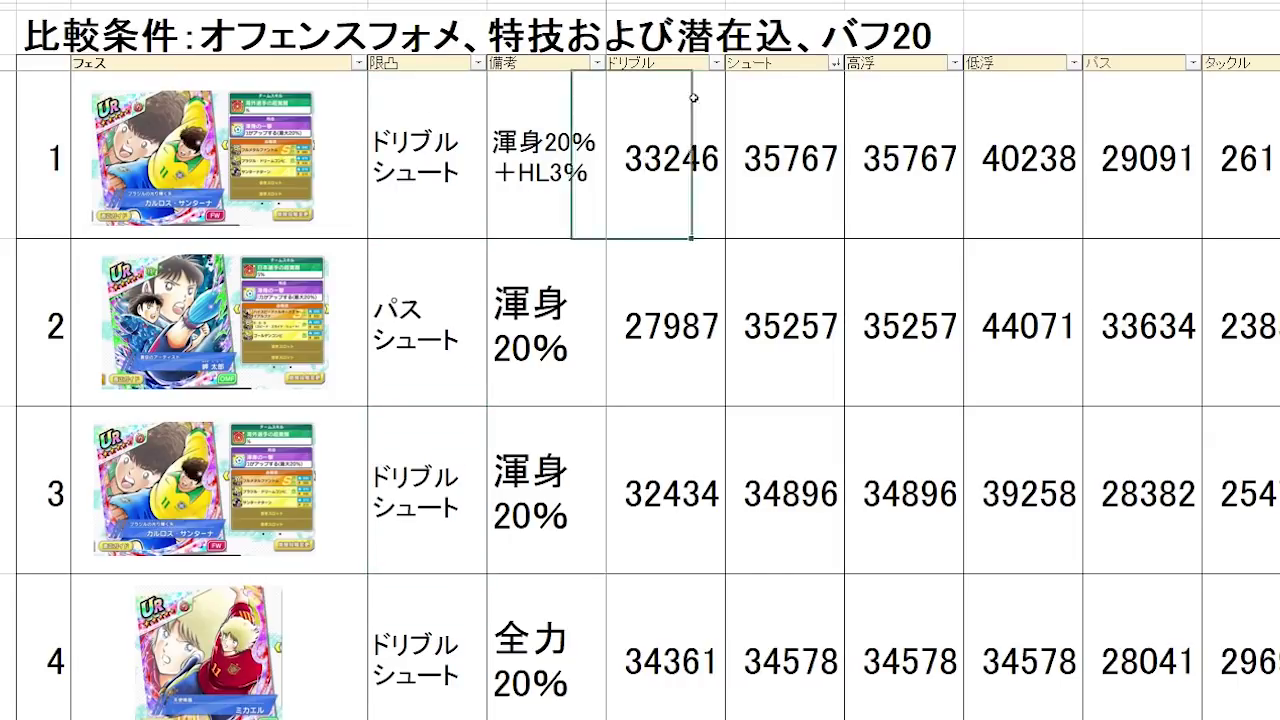
click(713, 63)
click(685, 110)
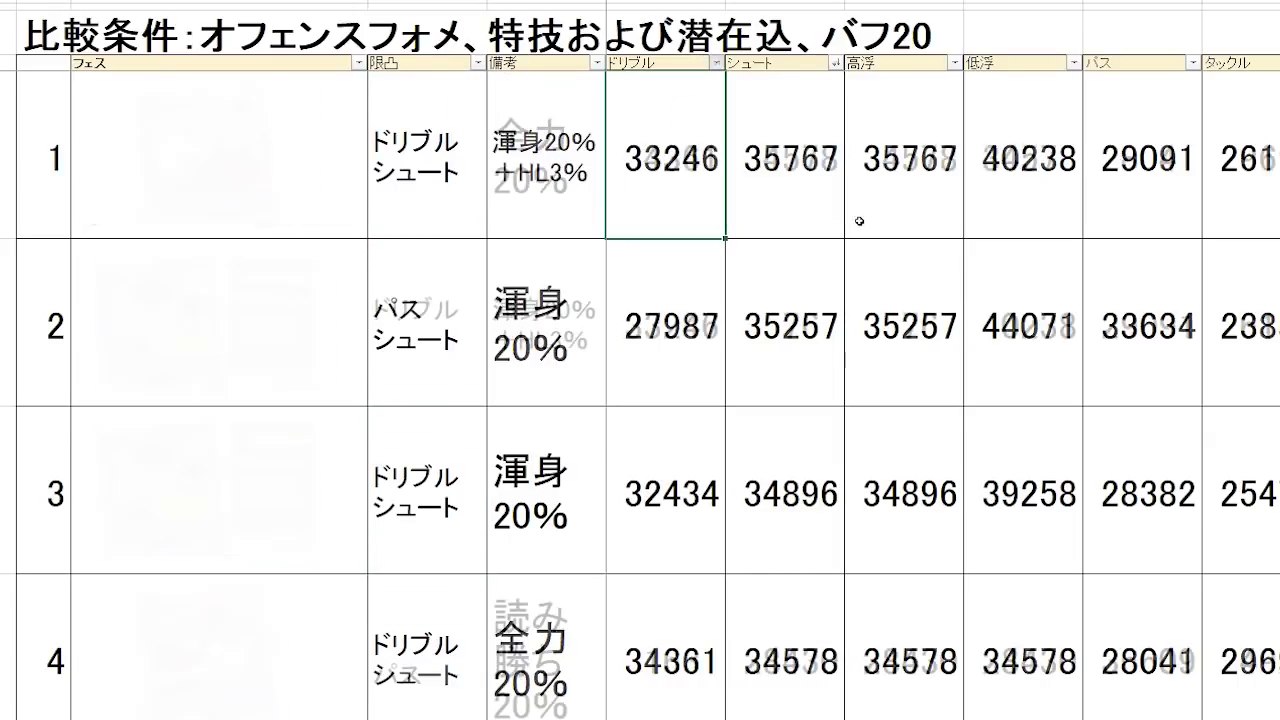
click(866, 363)
click(670, 357)
click(668, 222)
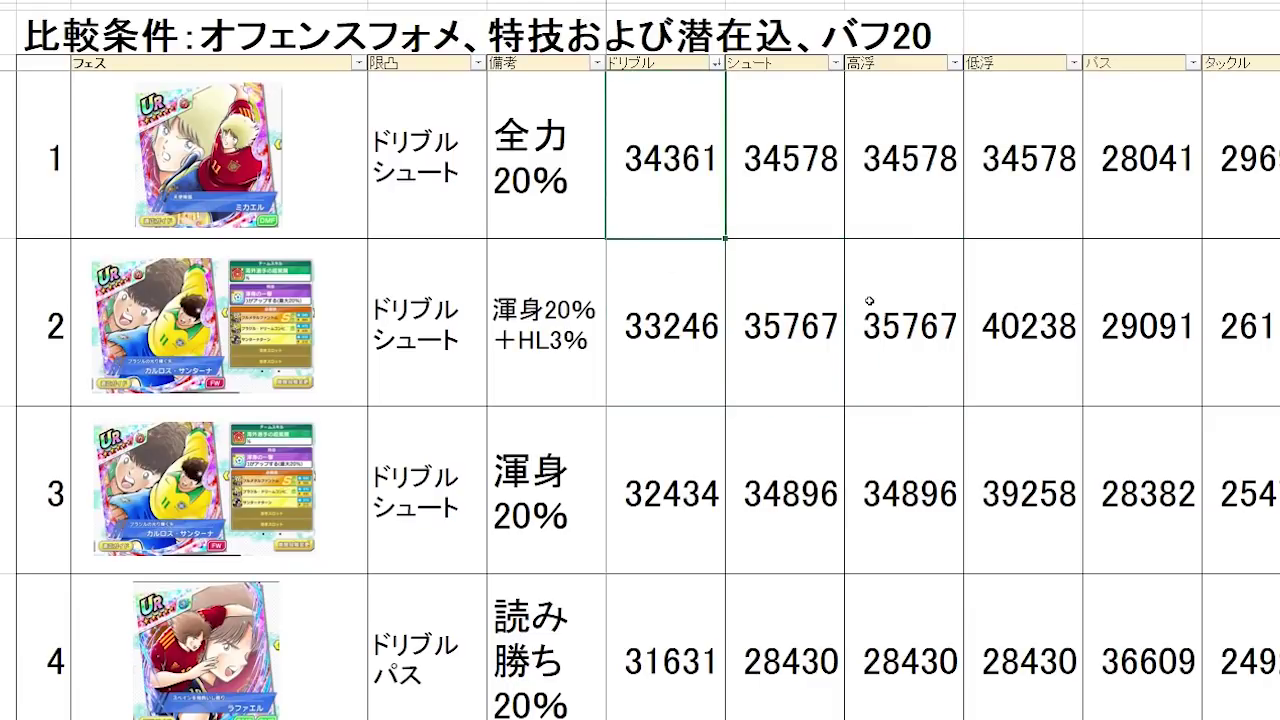
- Compare the ドリブル values from rank 2 down to rank 5 in the フェス table
click(695, 312)
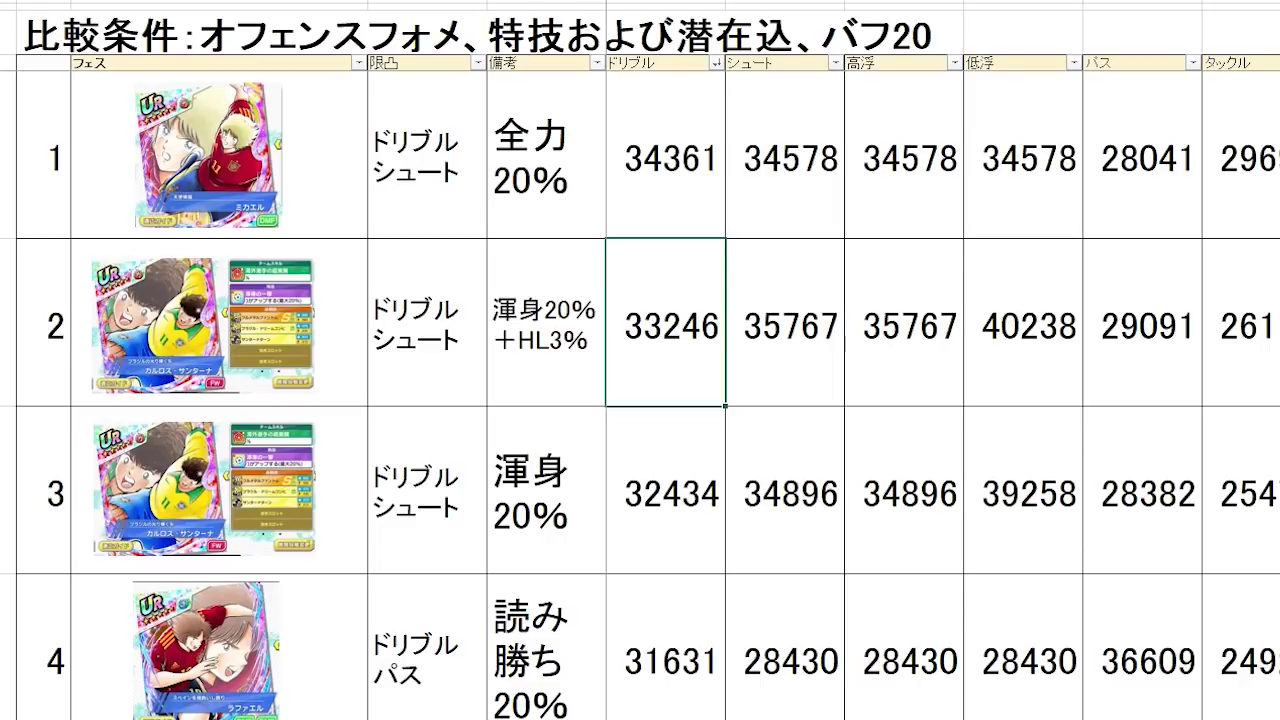
scroll(640, 400, down, 1)
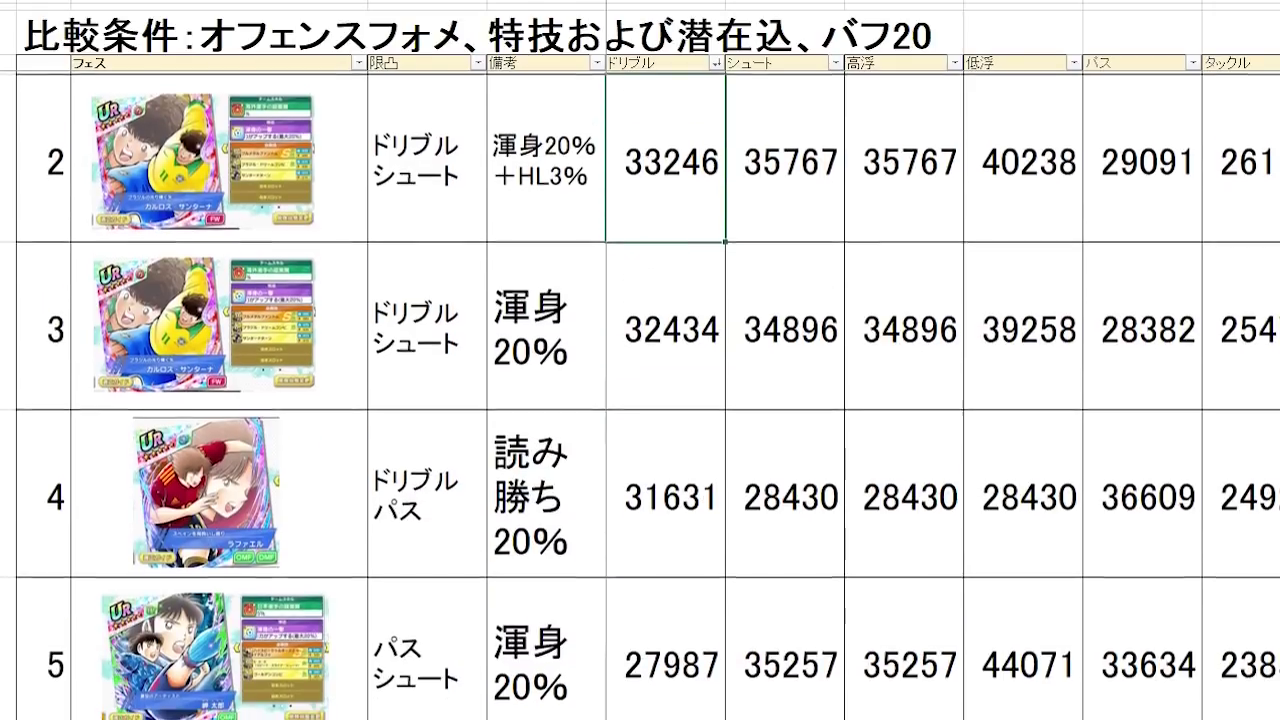
scroll(640, 400, down, 1)
key(Down)
key(Down)
key(Down)
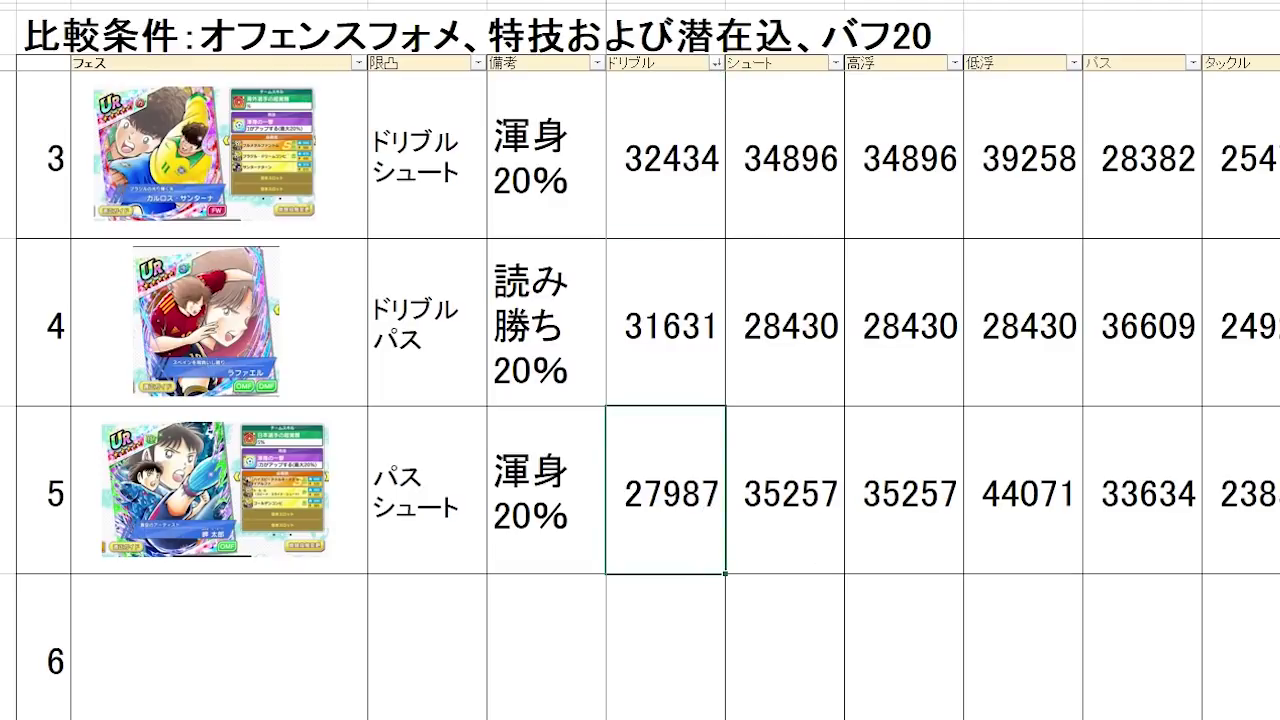
scroll(640, 400, up, 2)
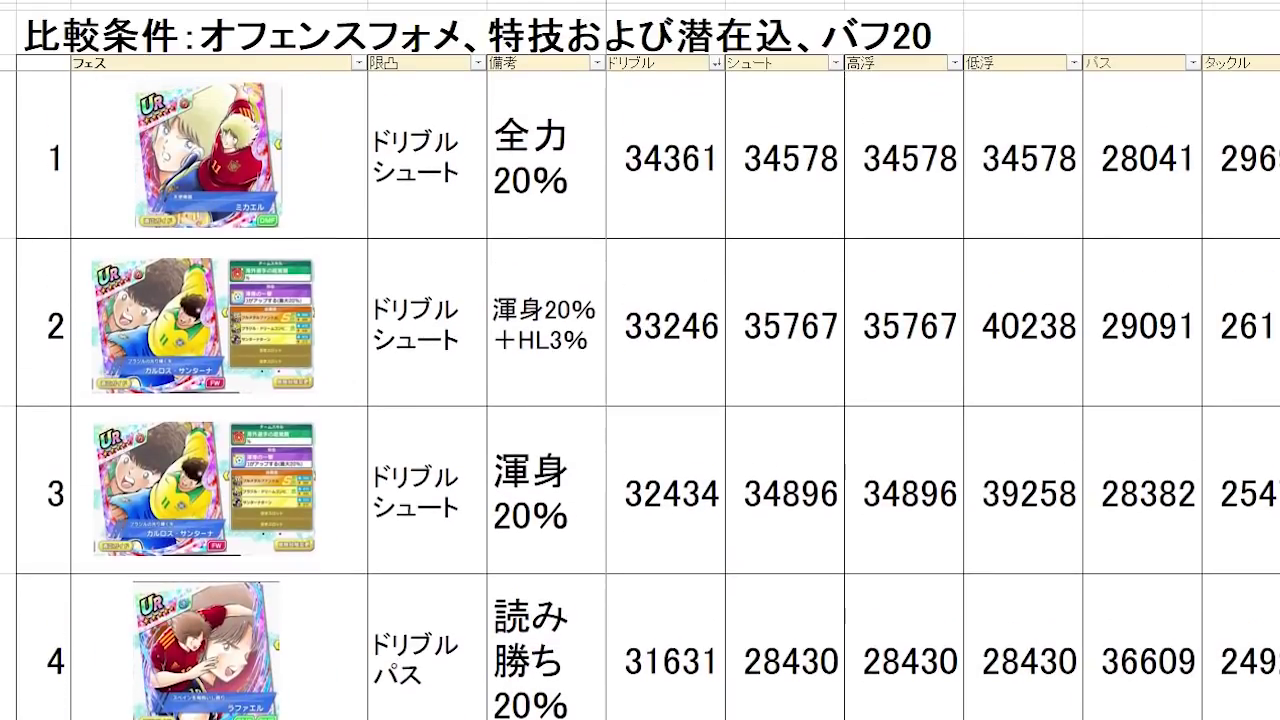
- Sort the フェス table by パス in descending order and compare the パス values of the top two ranks
click(1150, 120)
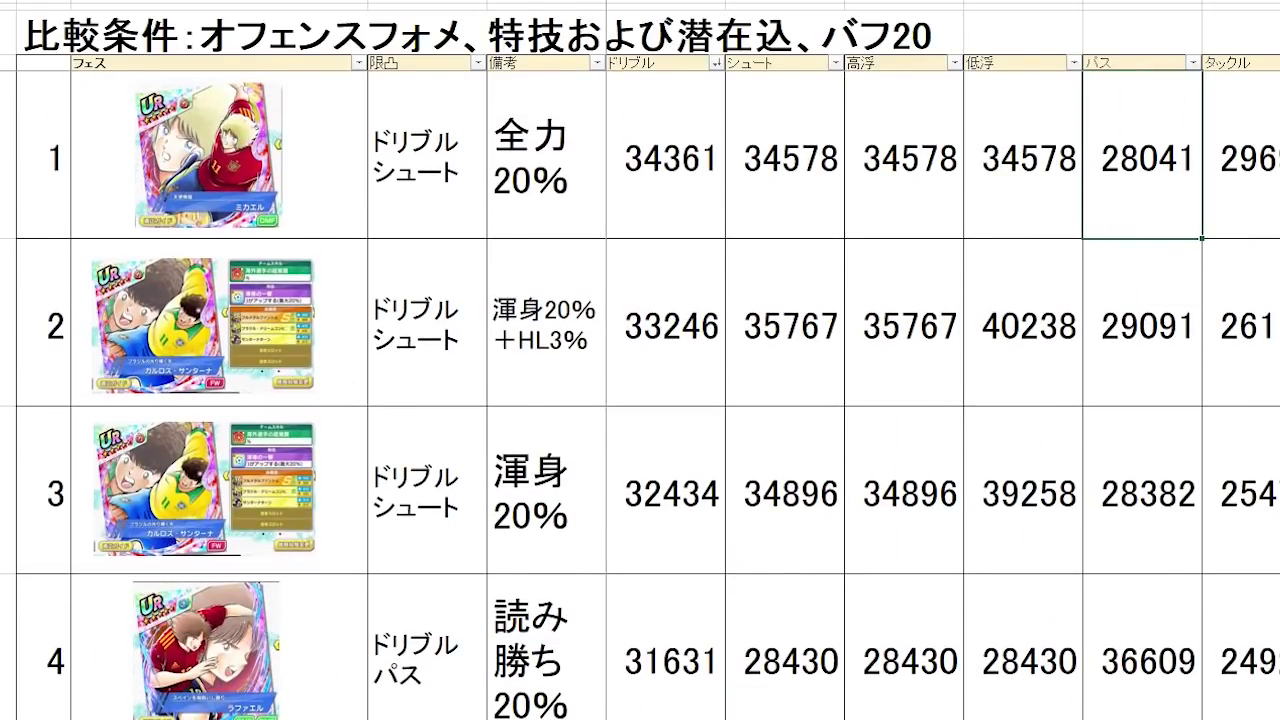
scroll(838, 72, right, 3)
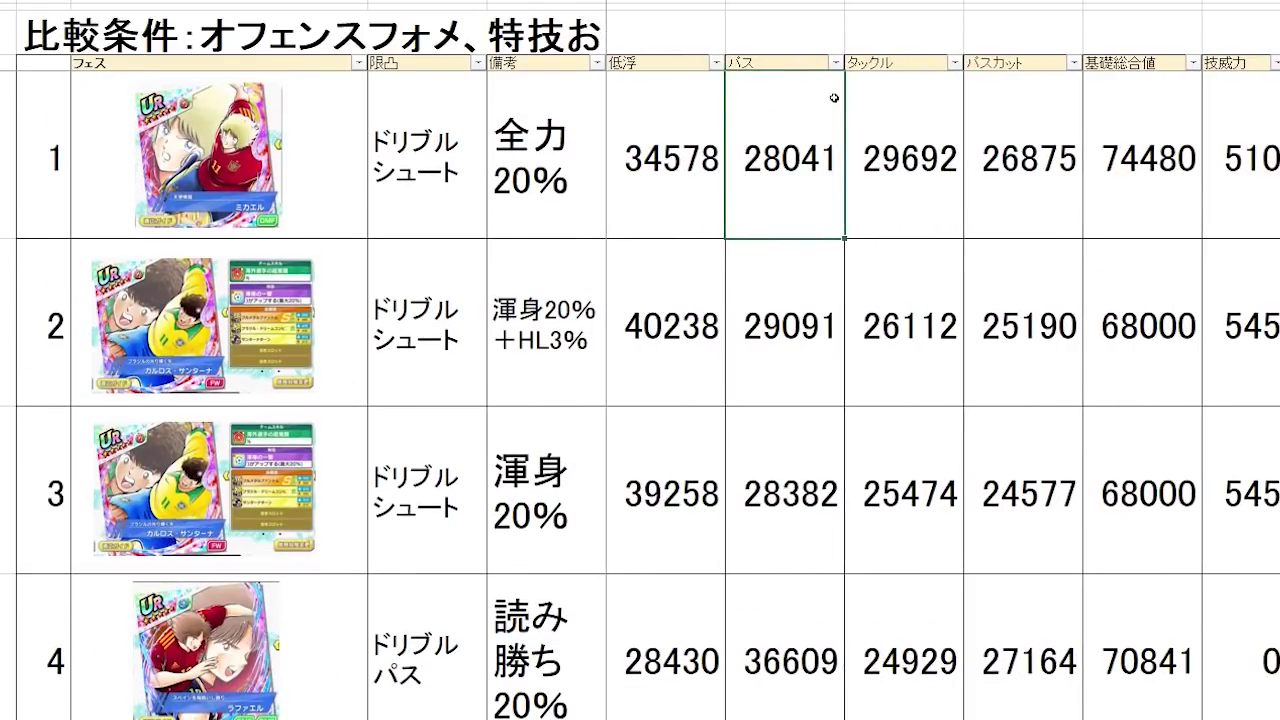
click(836, 64)
click(772, 112)
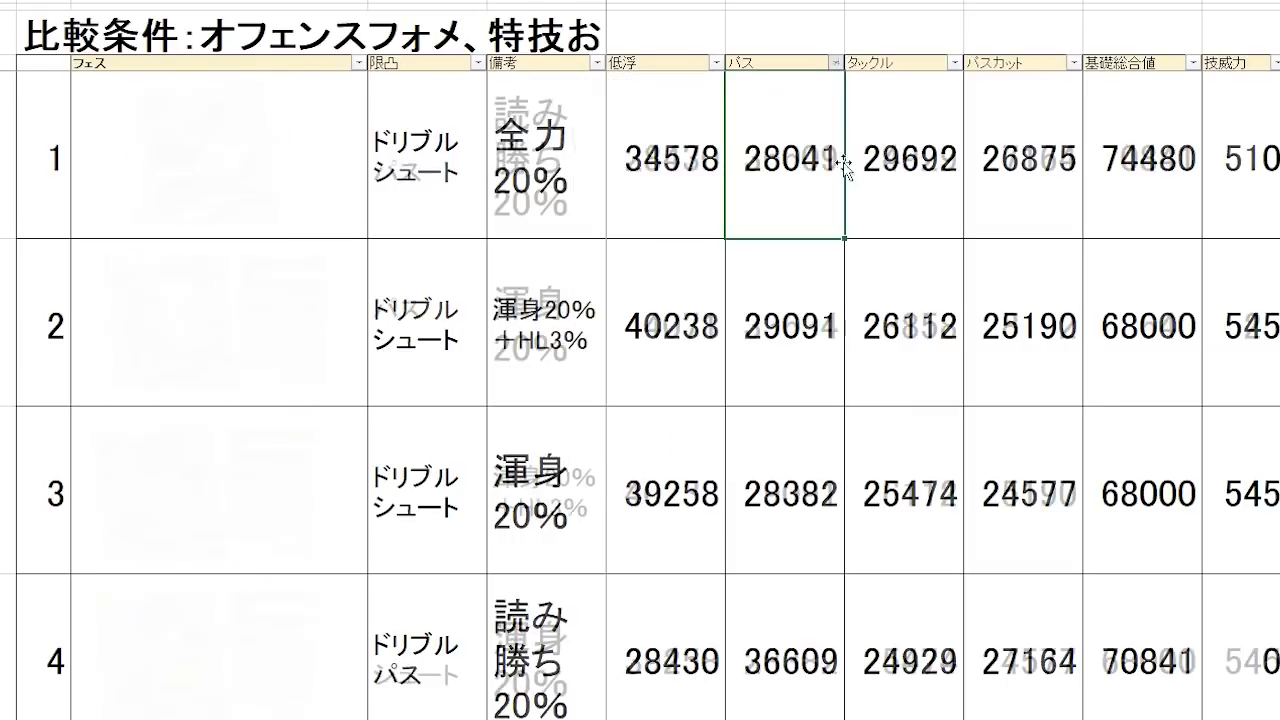
click(798, 338)
click(737, 200)
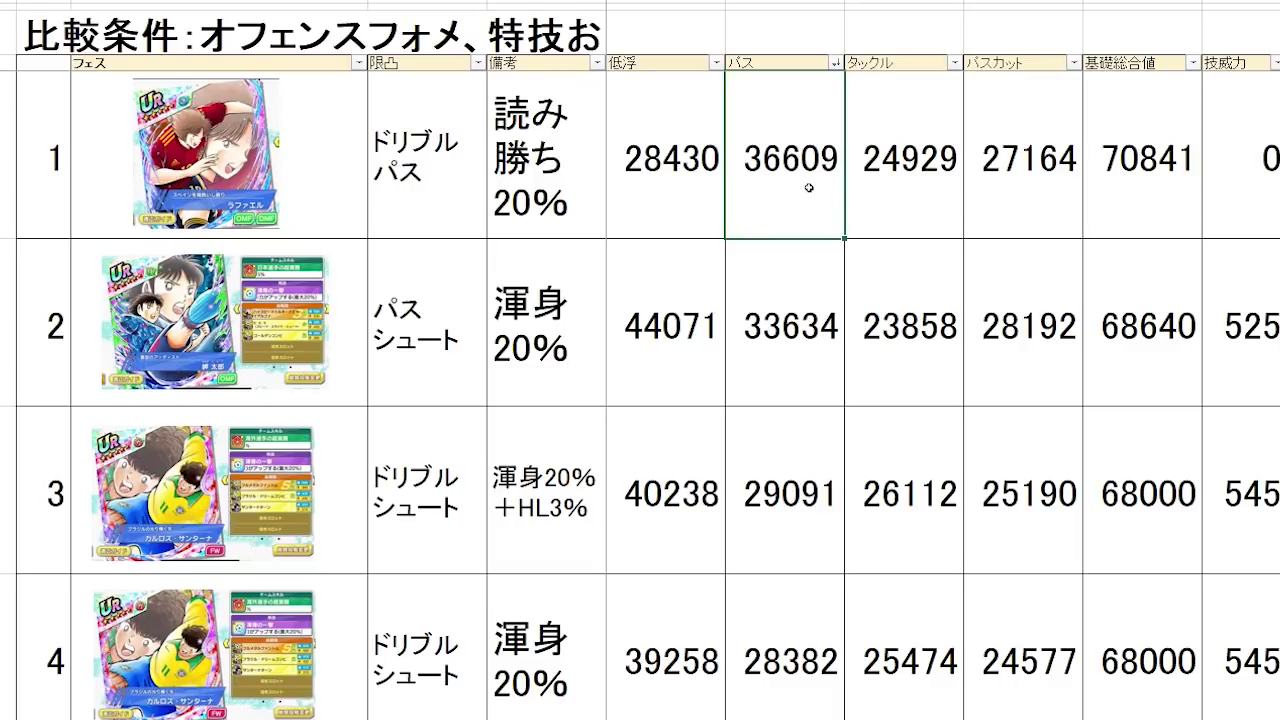
click(822, 318)
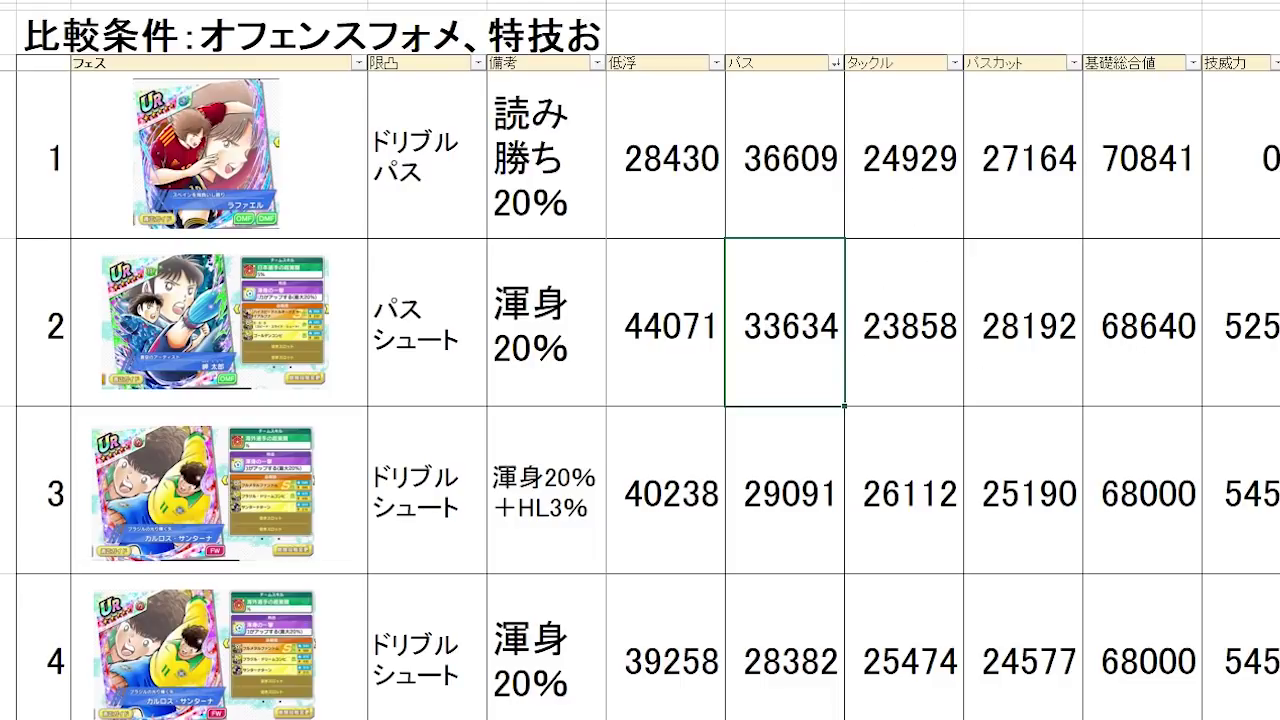
- Sort the フェス table by シュート×技威力 in descending order
scroll(942, 360, right, 10)
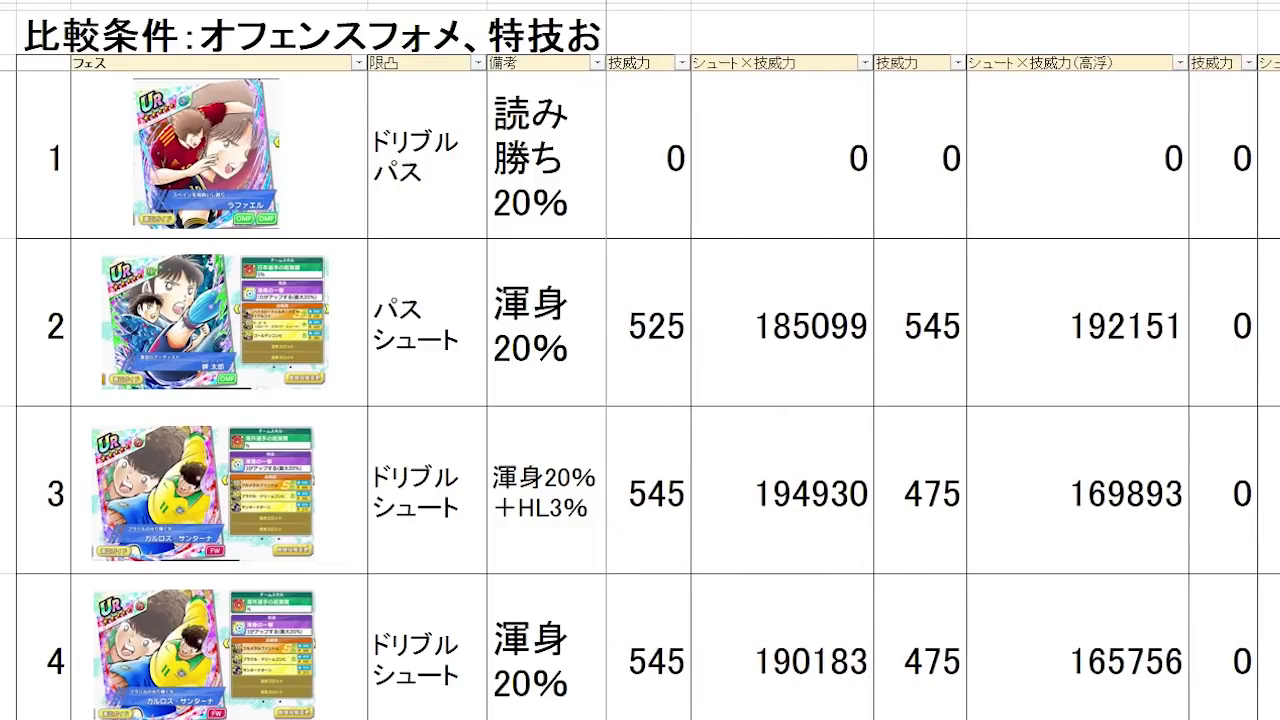
click(830, 302)
click(814, 146)
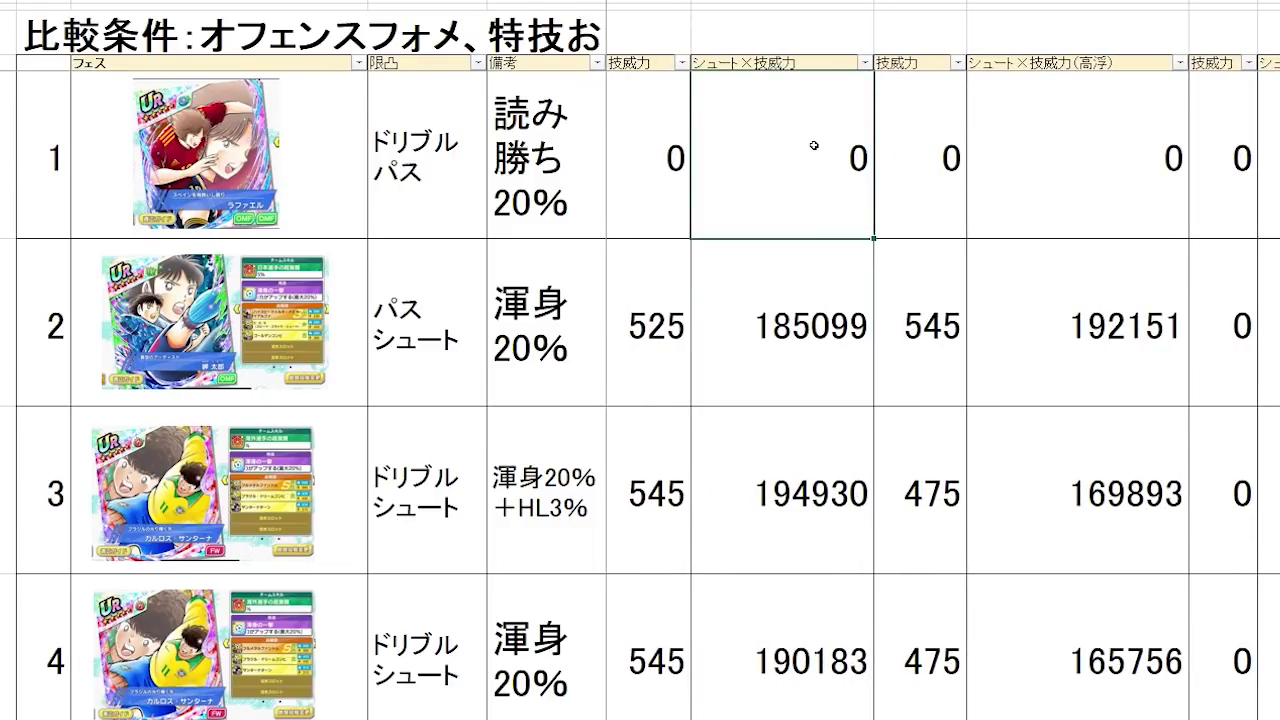
click(864, 62)
click(820, 107)
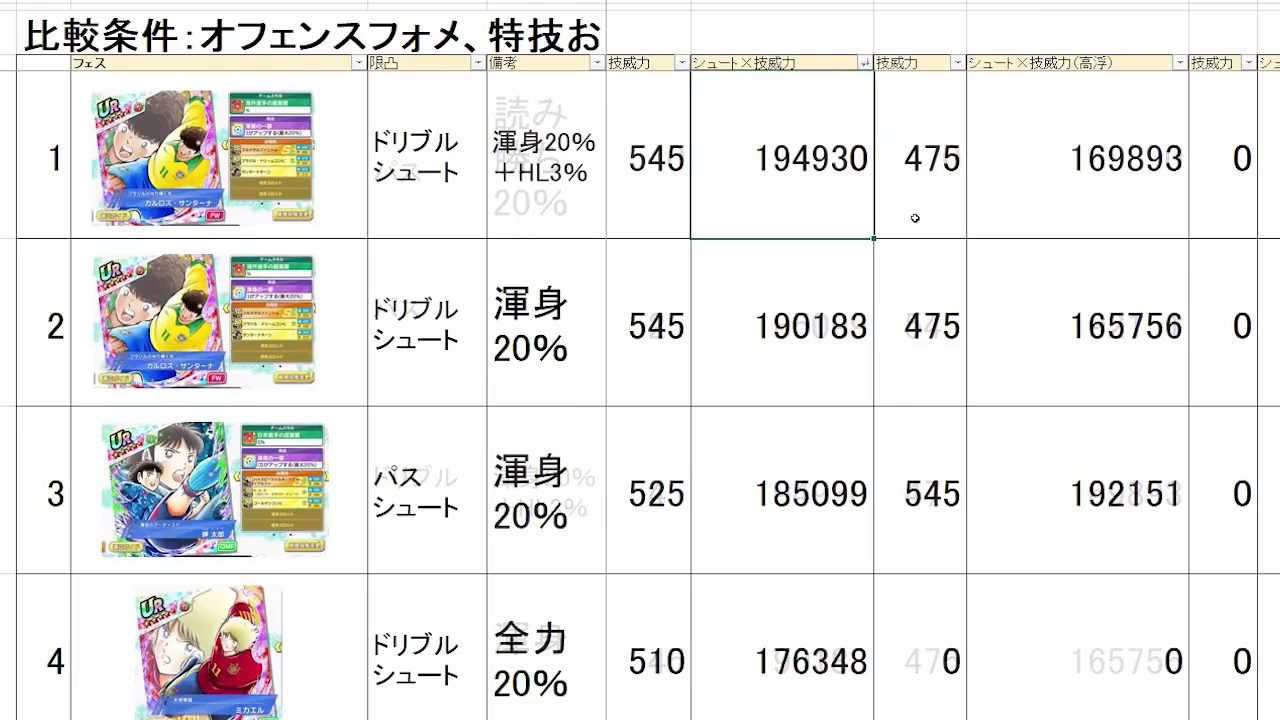
- Compare the シュート×技威力 values of the top four ranks in the フェス table
click(817, 366)
click(858, 178)
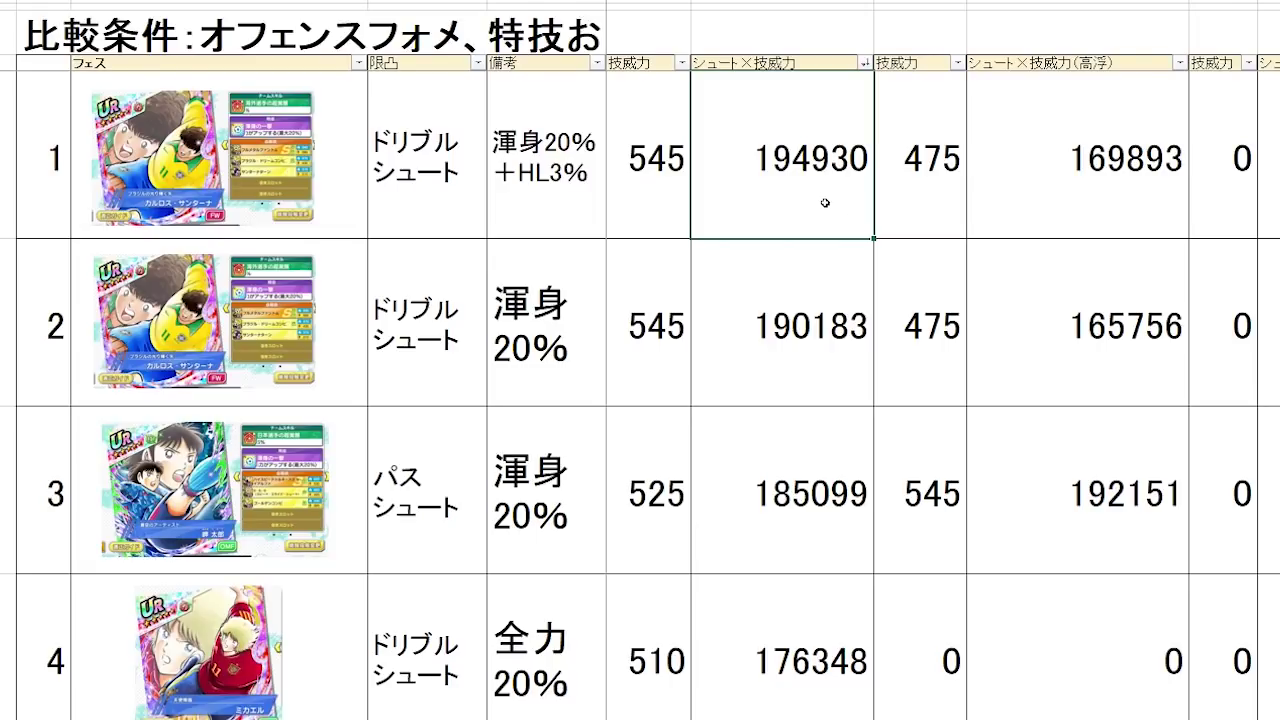
click(794, 325)
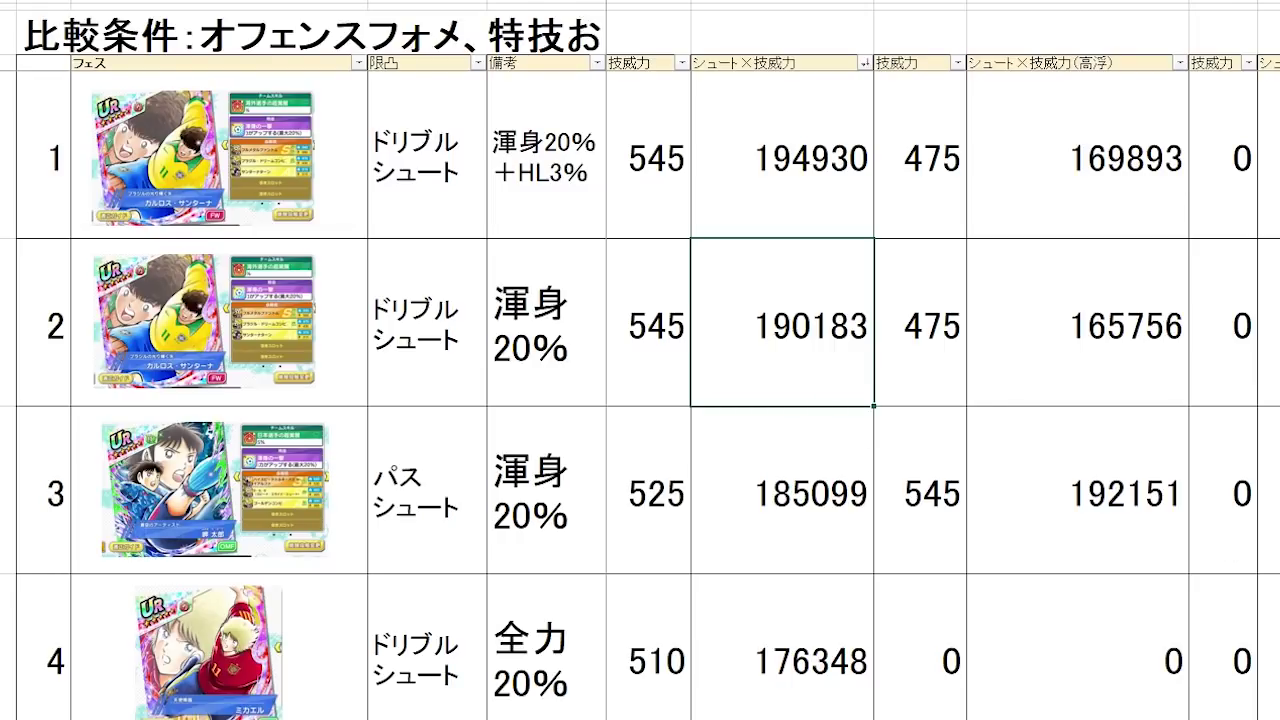
scroll(945, 633, down, 1)
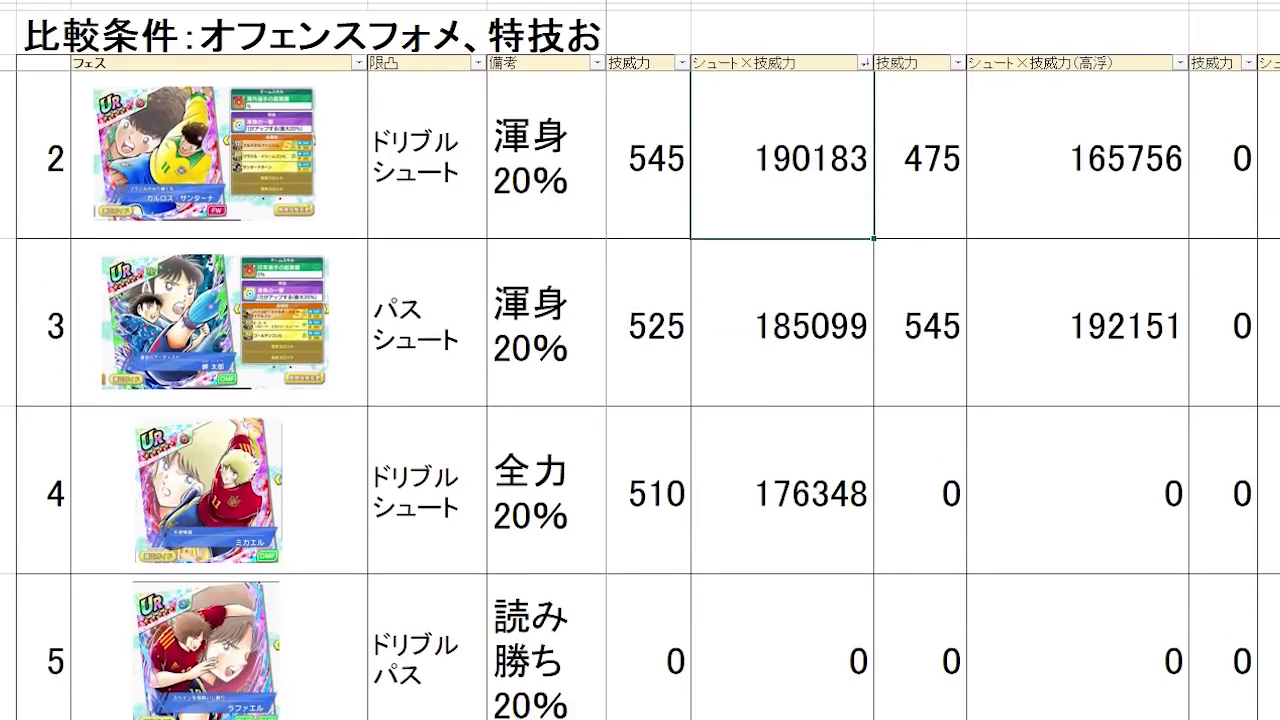
click(827, 494)
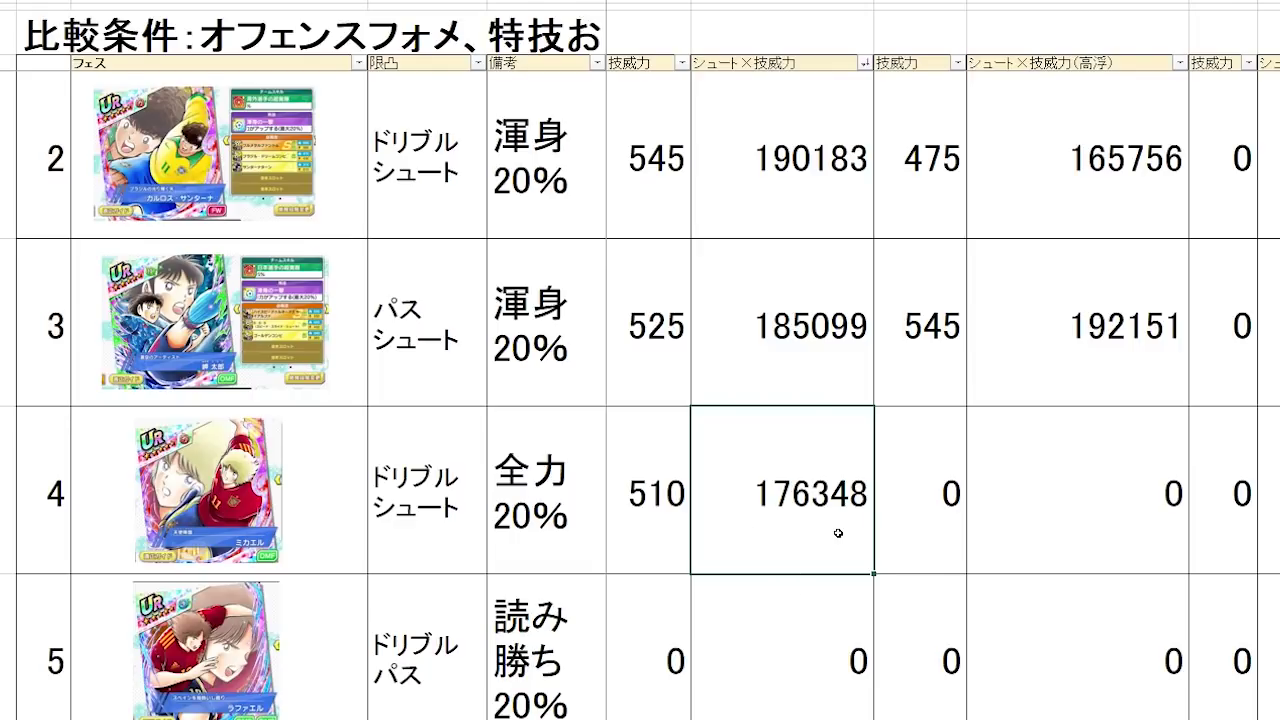
click(853, 152)
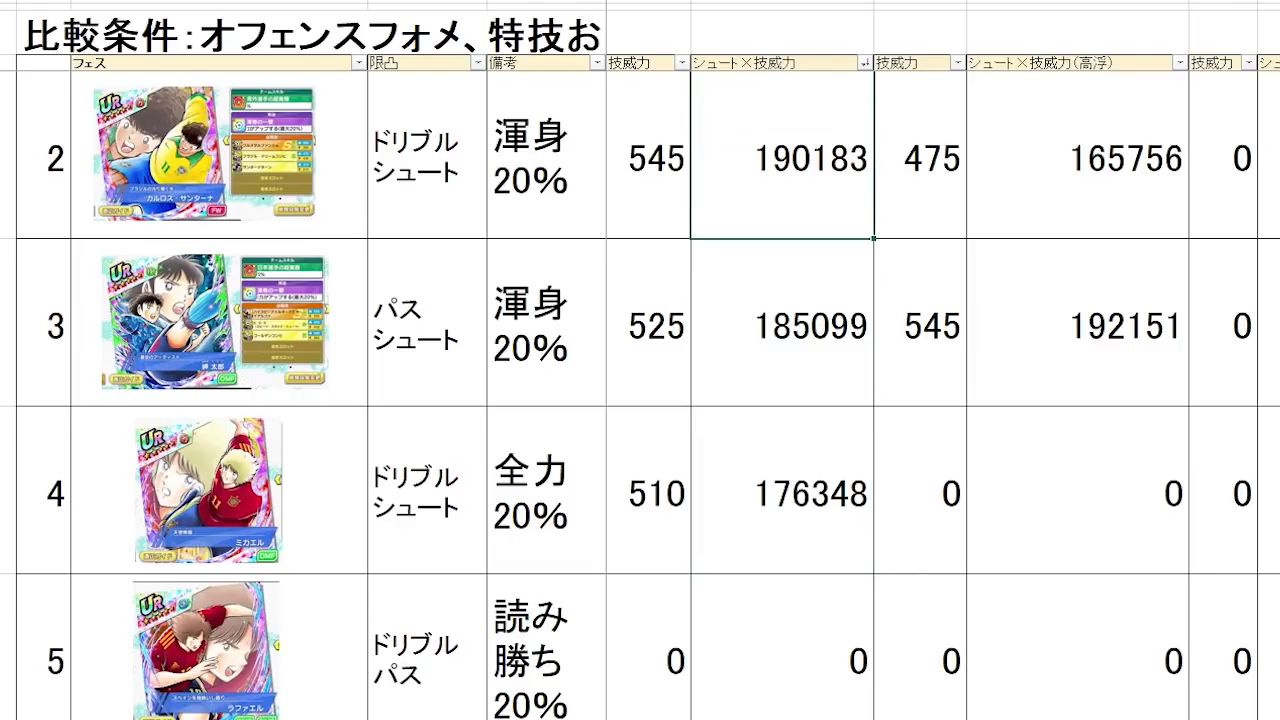
scroll(878, 310, up, 1)
- Sort the フェス table by シュート×技威力(高浮) in descending order and compare the values of the top two ranks
click(1126, 194)
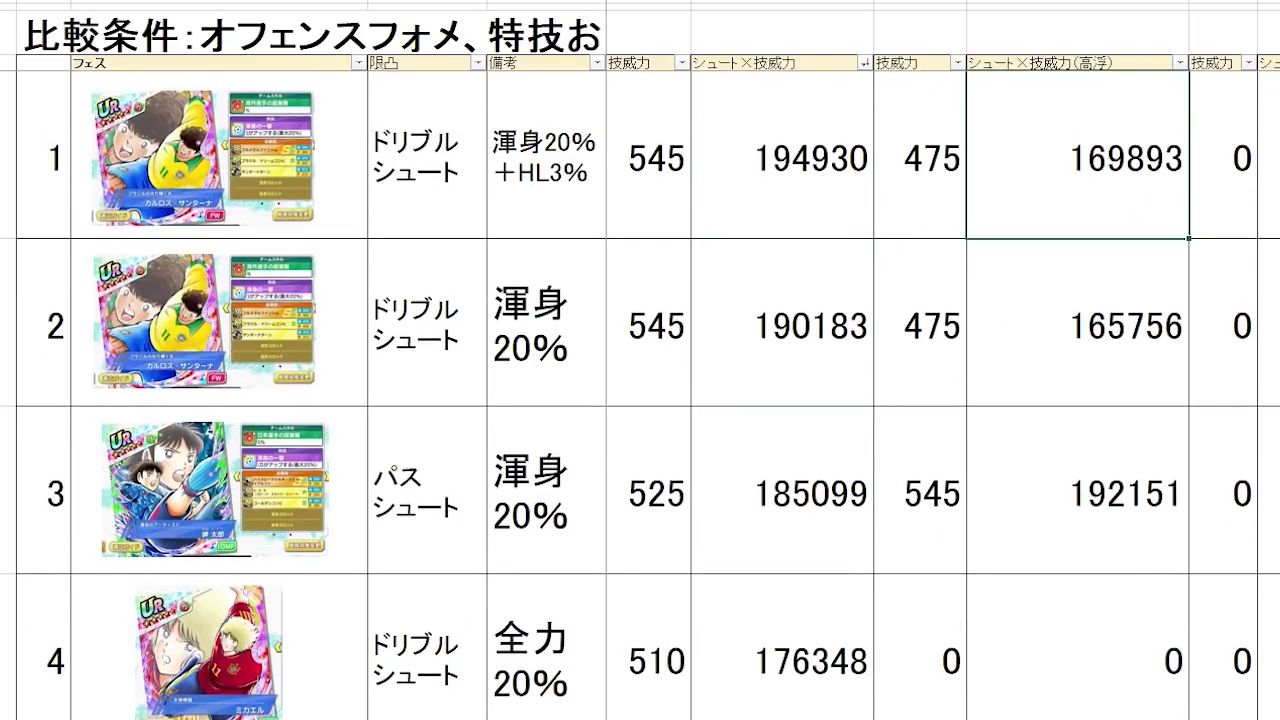
scroll(920, 75, right, 2)
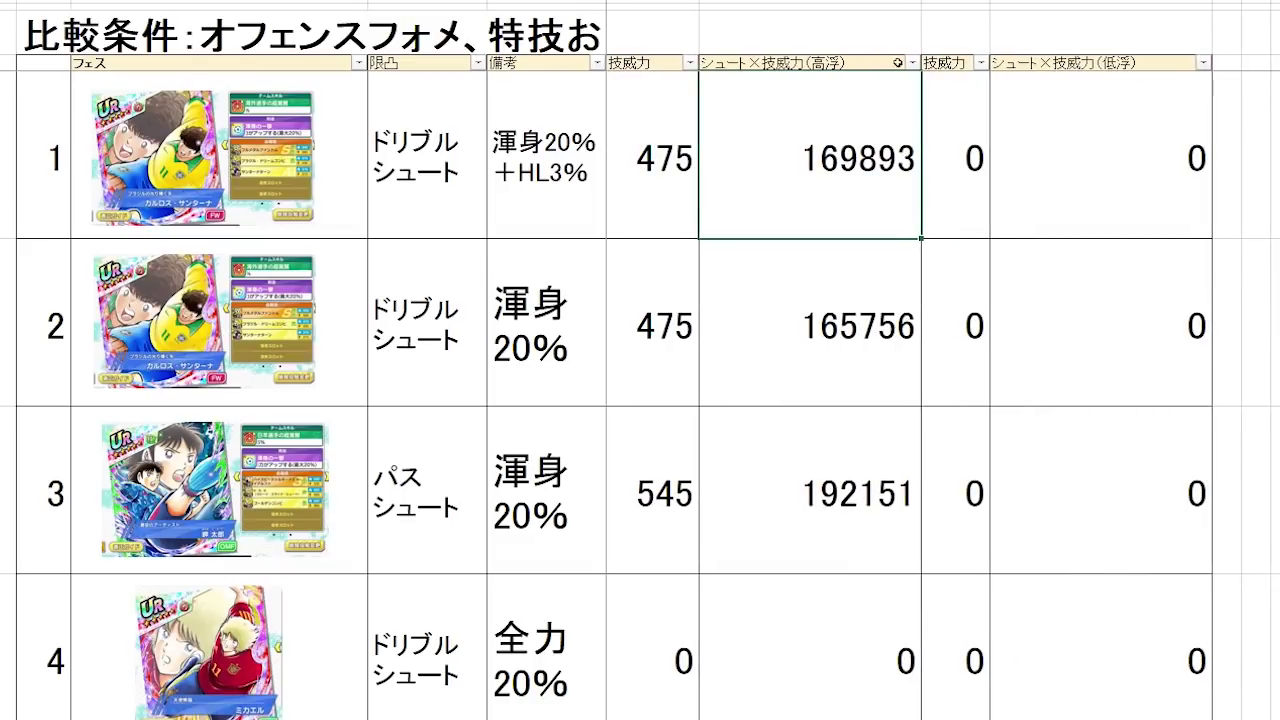
click(912, 62)
click(866, 100)
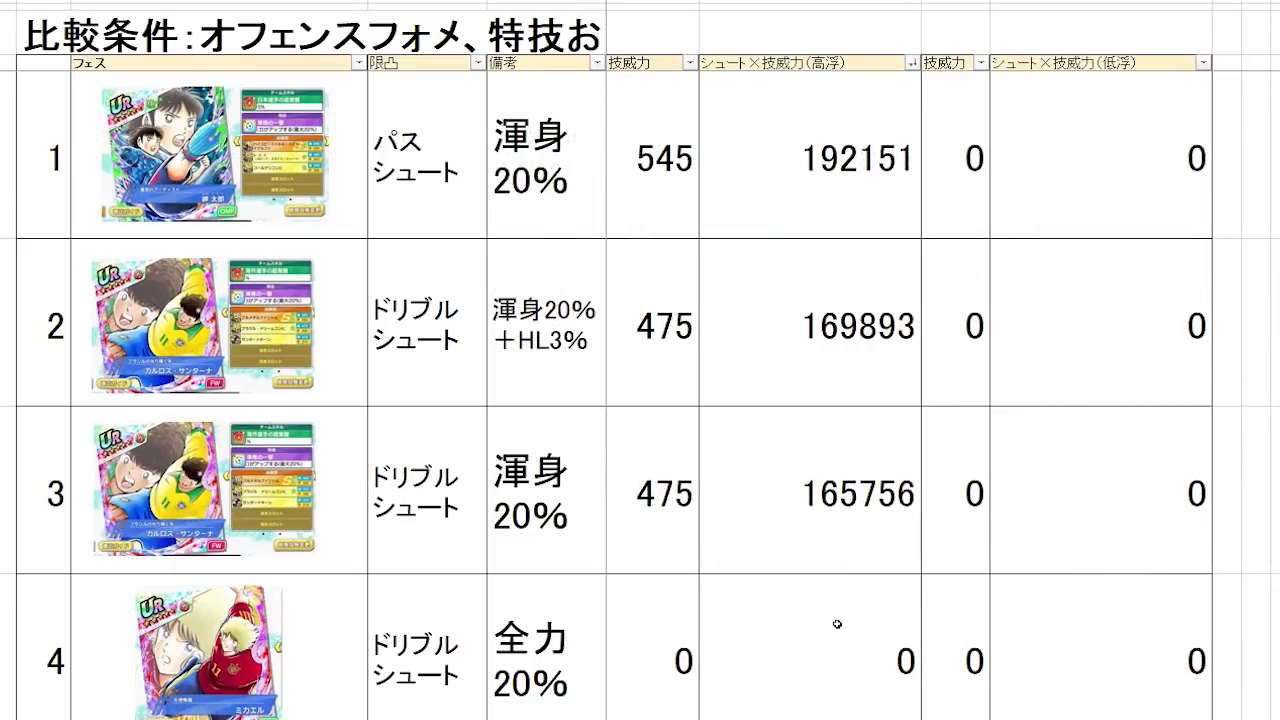
click(838, 692)
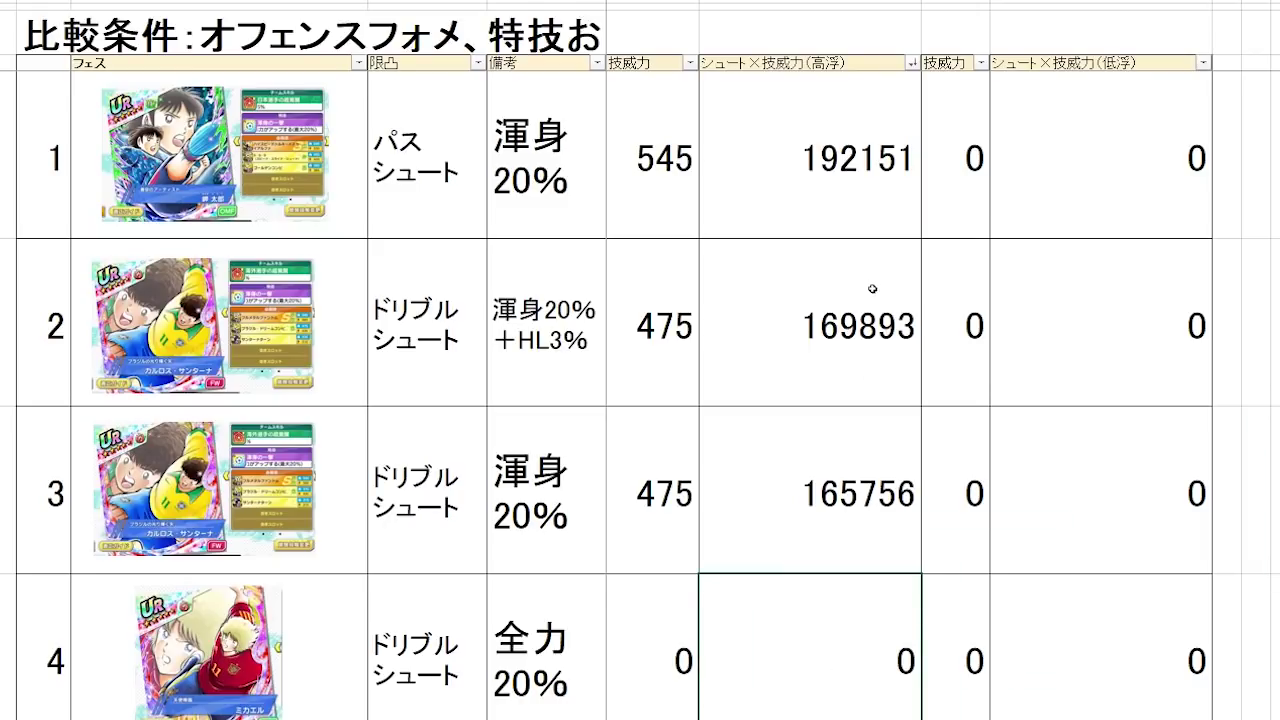
click(875, 179)
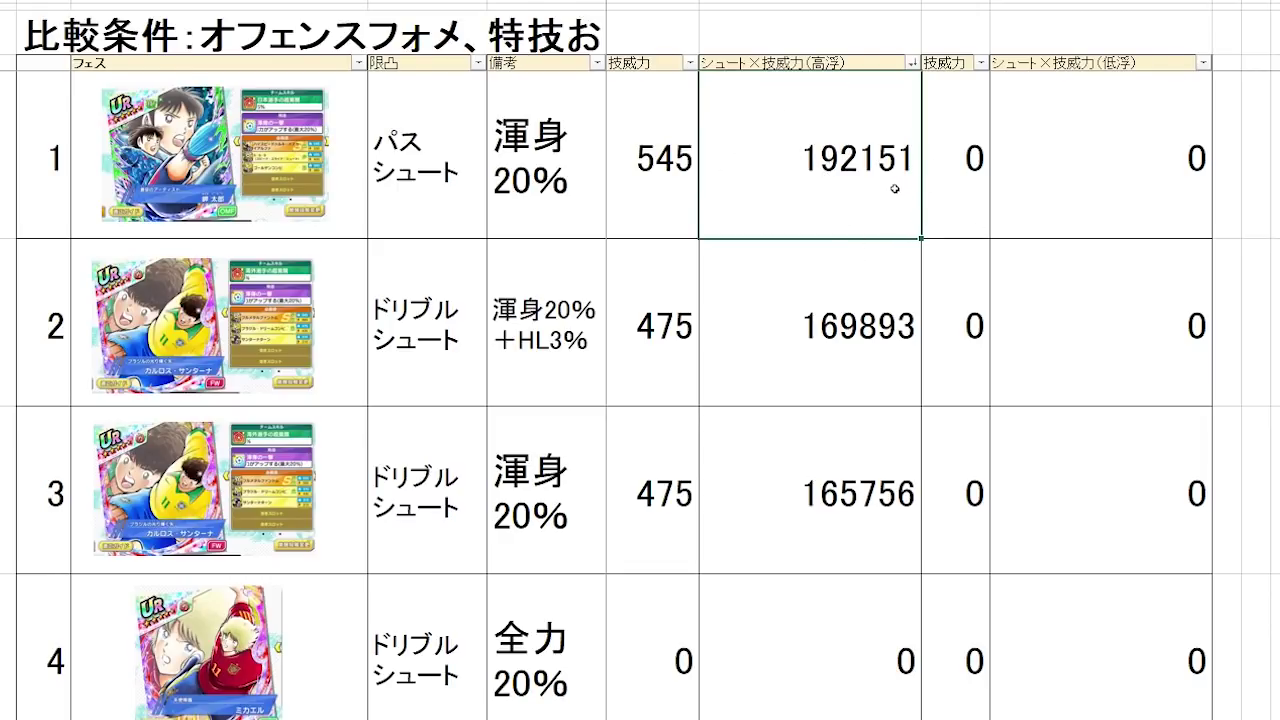
click(855, 297)
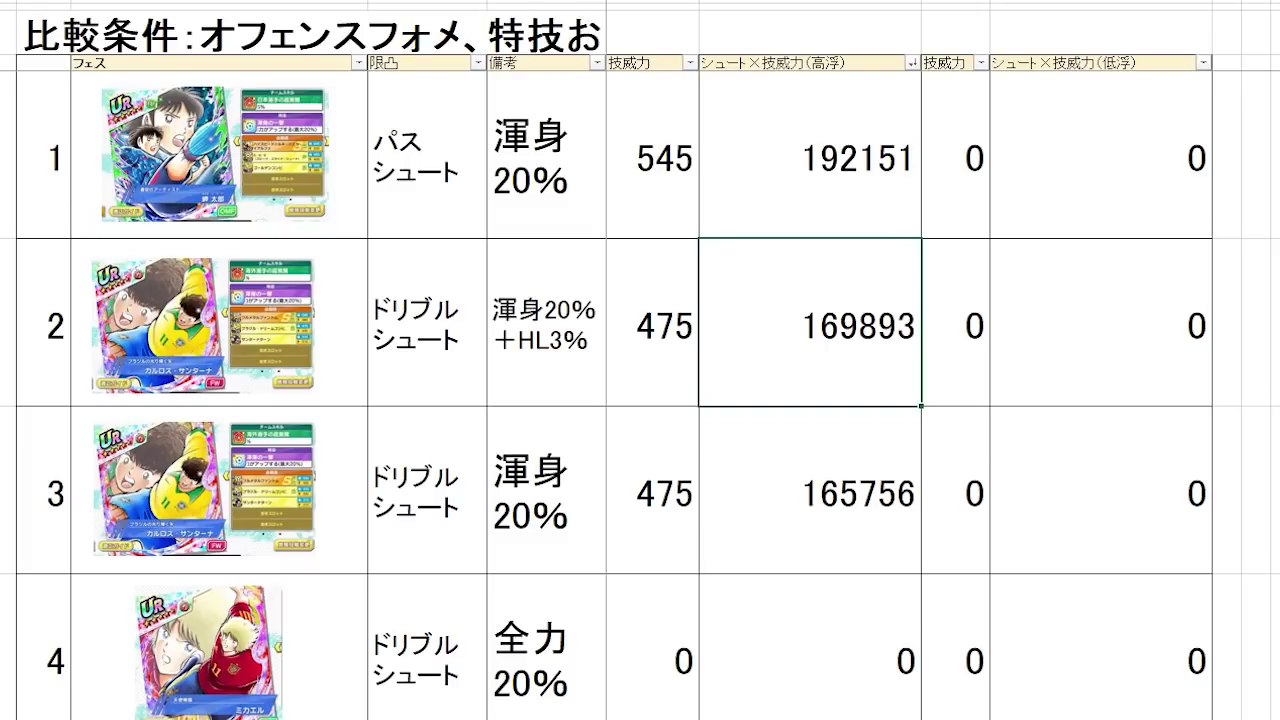
- Compare the ドリブル and シュート values of the top two ranks in the フェス table
scroll(720, 372, left, 10)
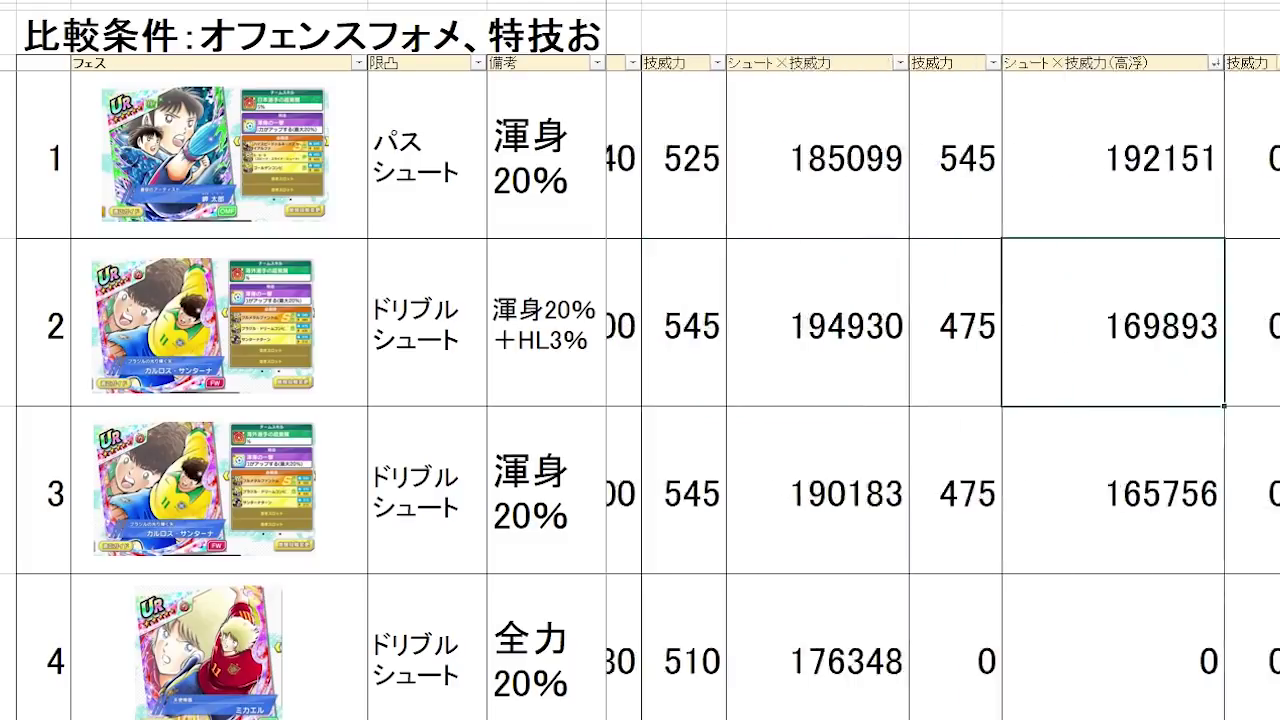
click(720, 366)
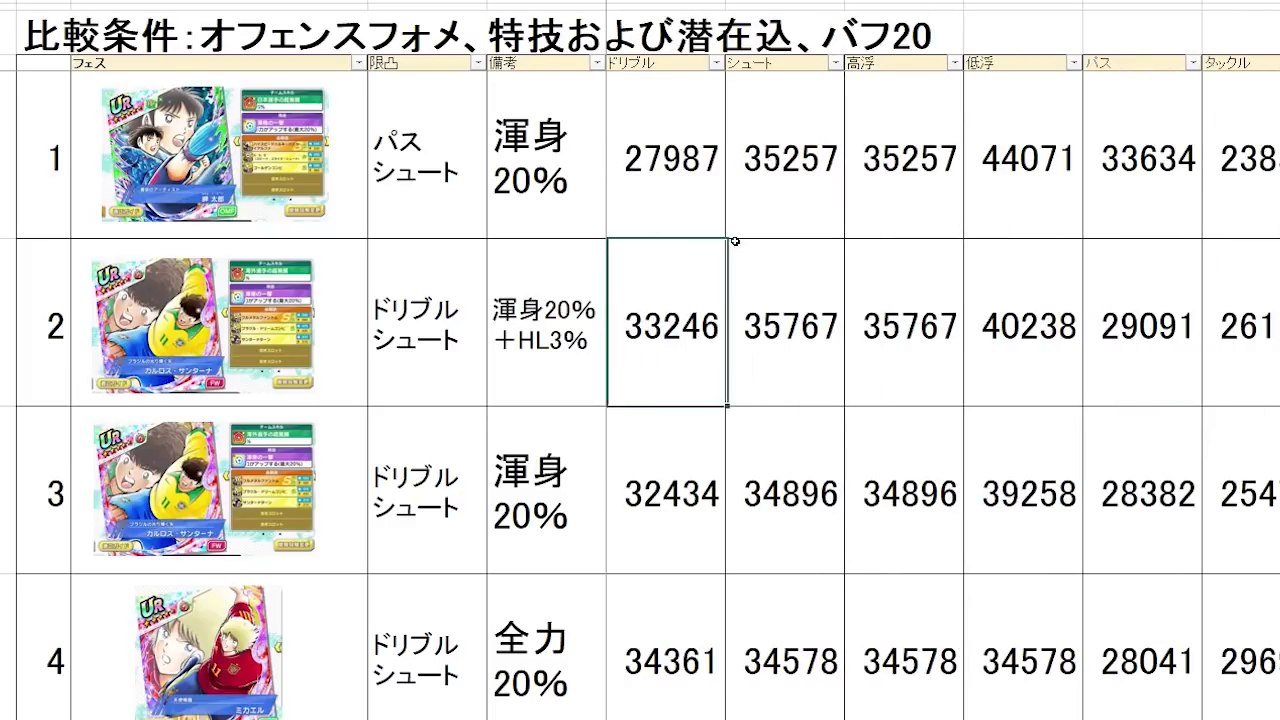
click(737, 232)
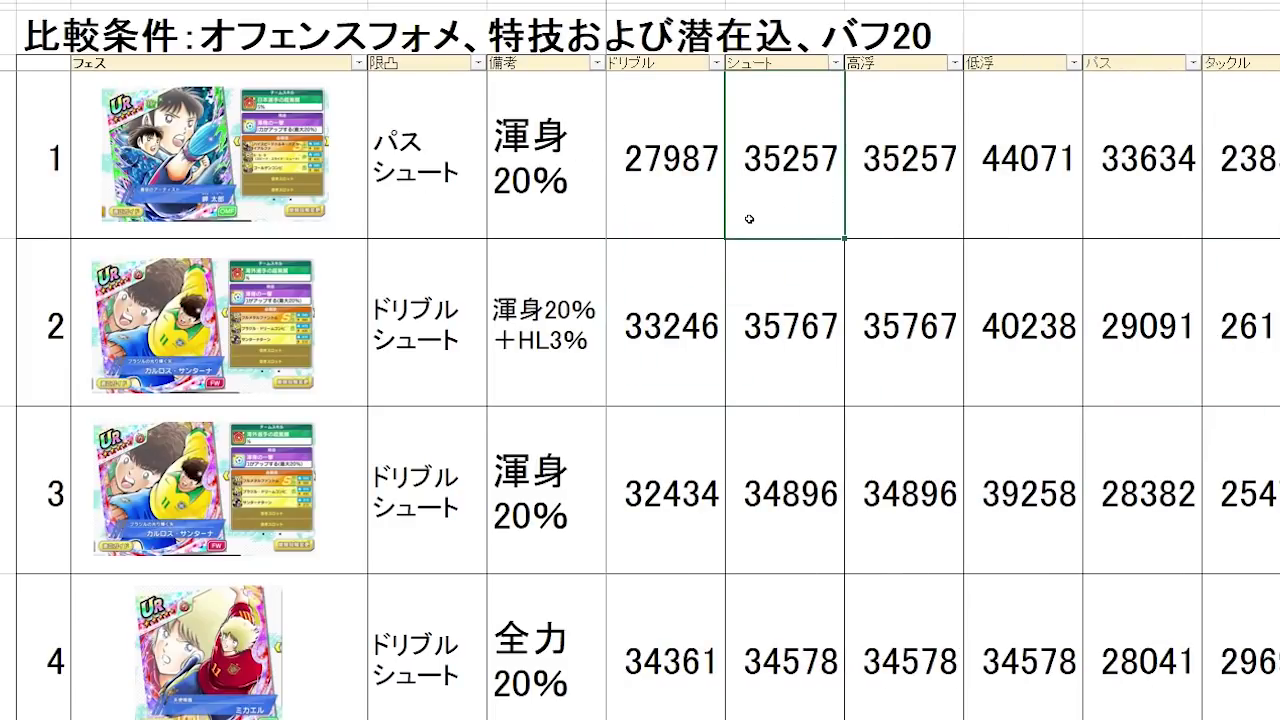
click(799, 376)
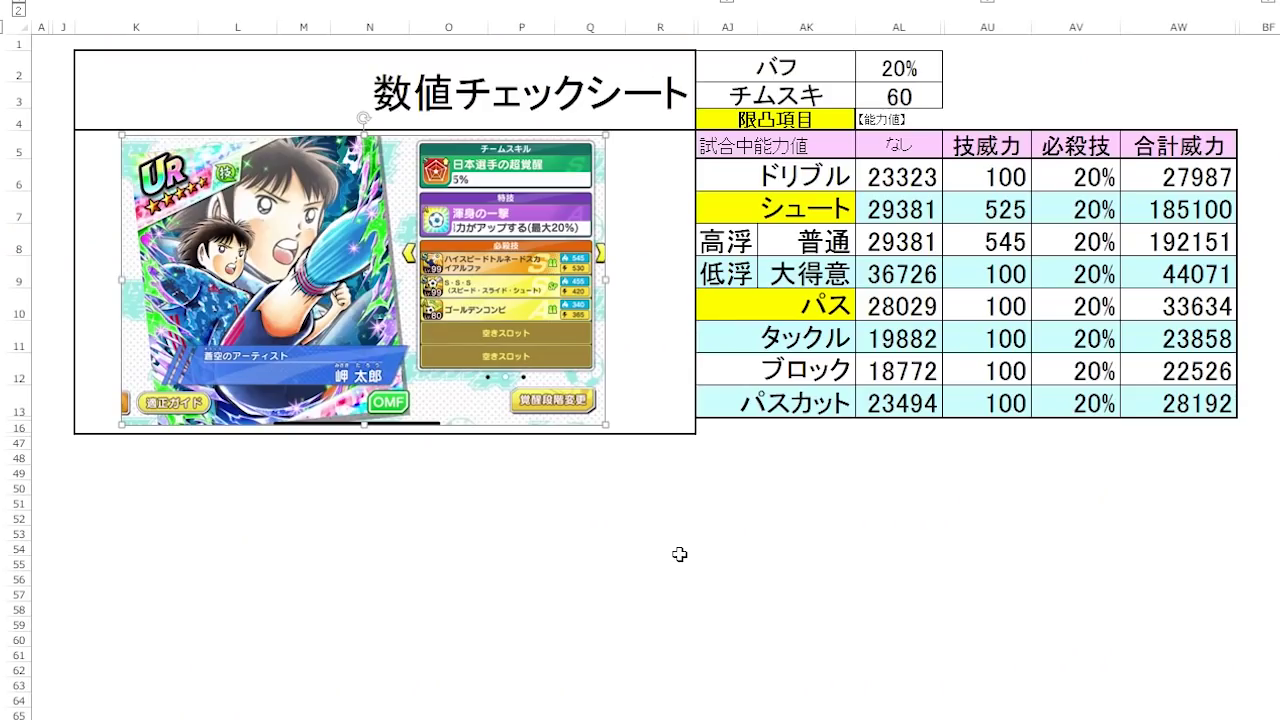
click(670, 545)
click(820, 457)
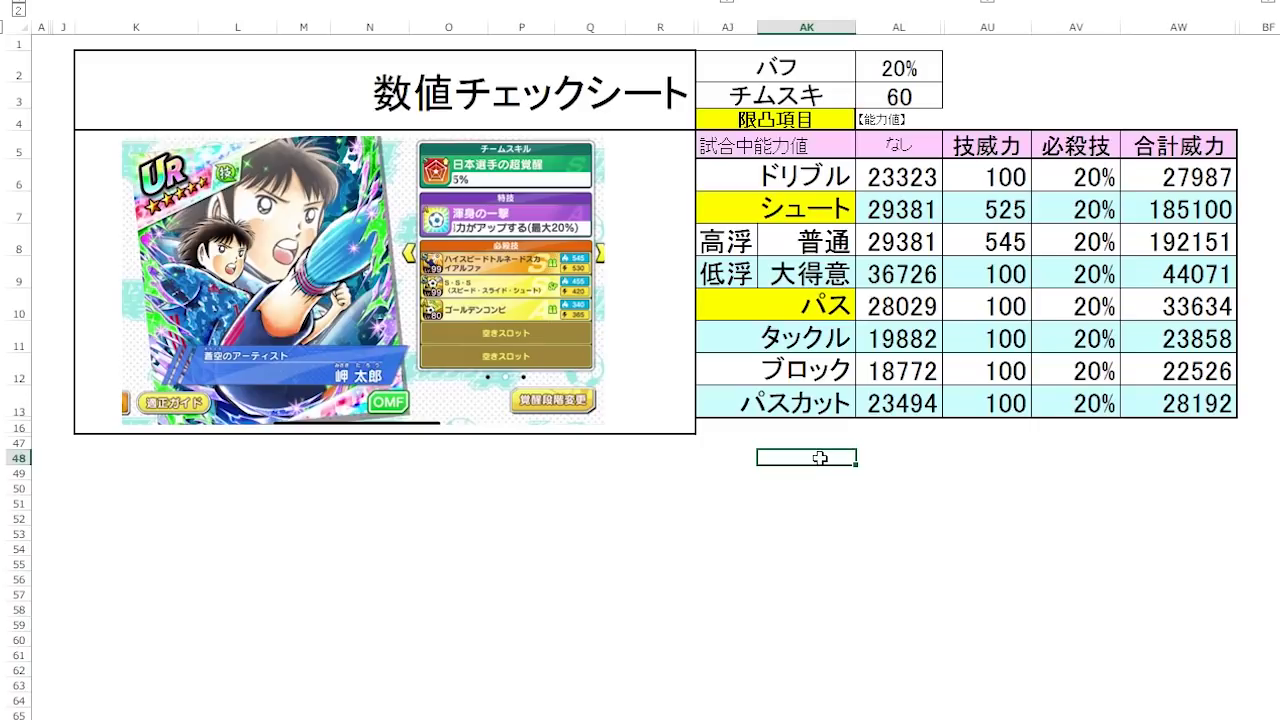
click(895, 456)
click(828, 456)
click(889, 453)
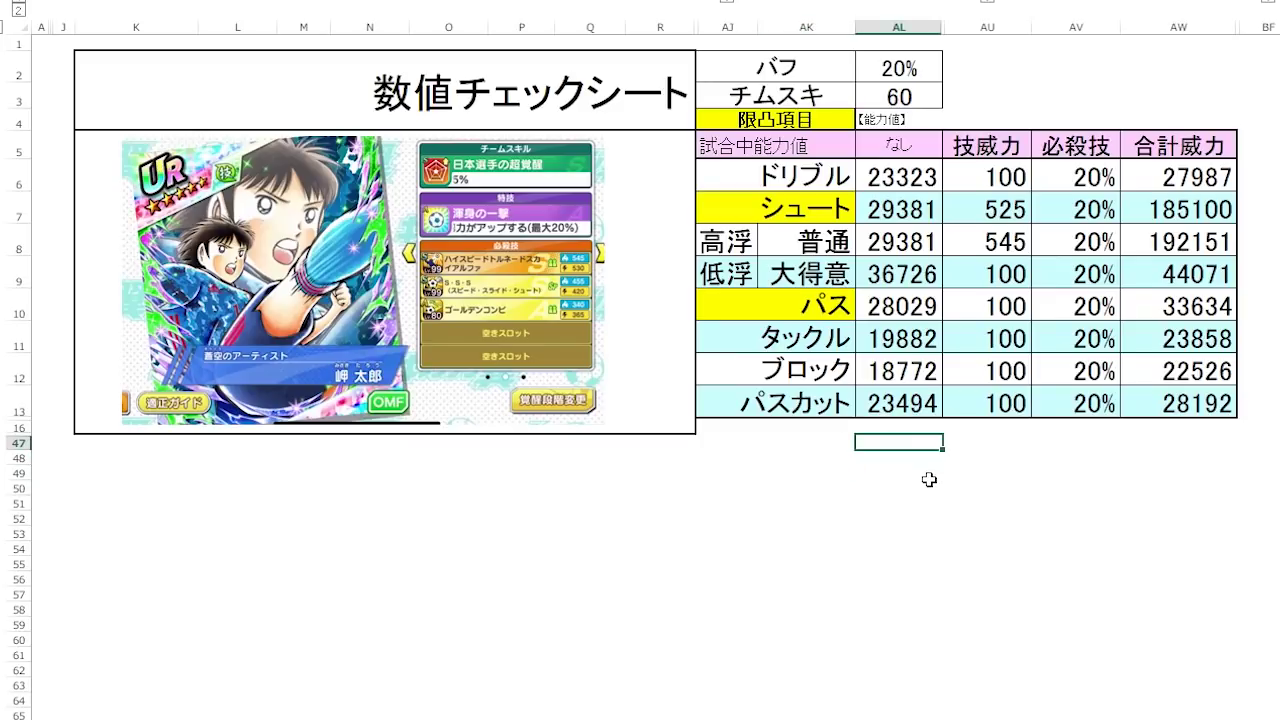